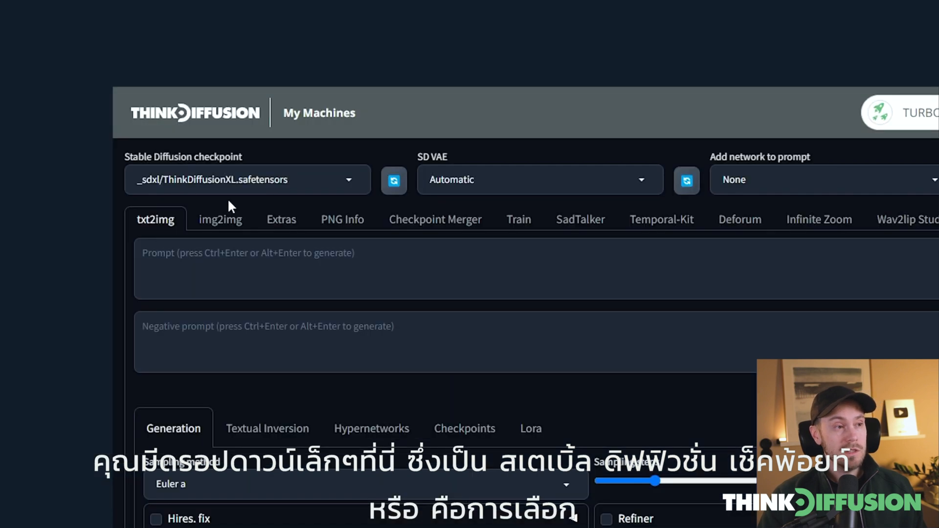
Look through the available Stable Diffusion checkpoints without changing the selected model
click(353, 177)
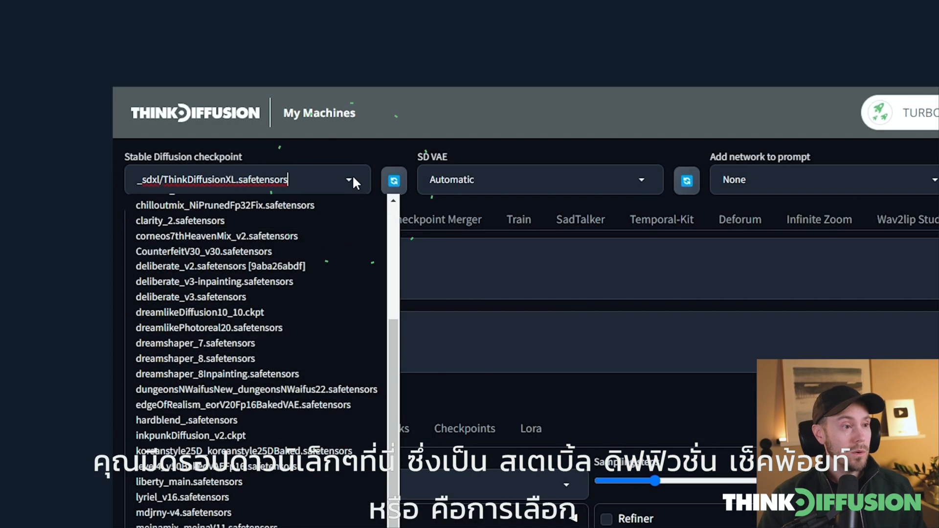
drag(394, 409, 404, 503)
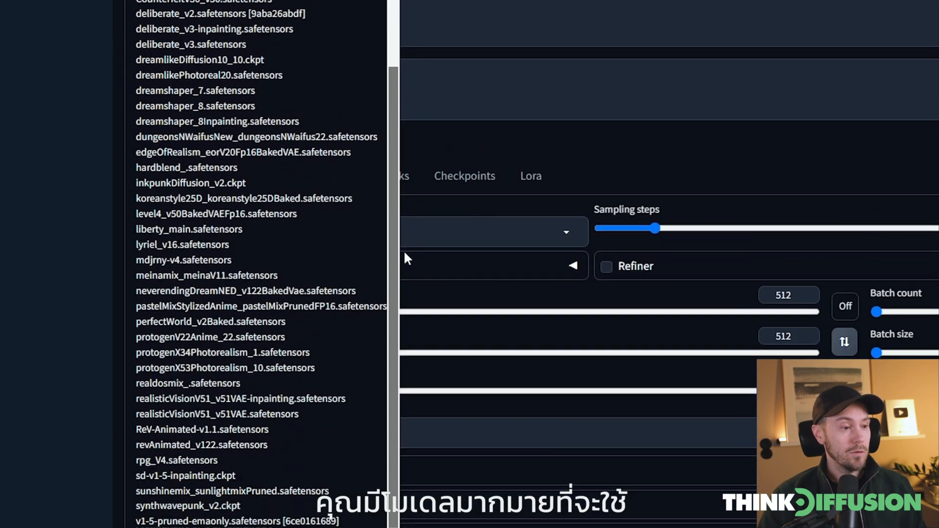
scroll(259, 225, up, 3)
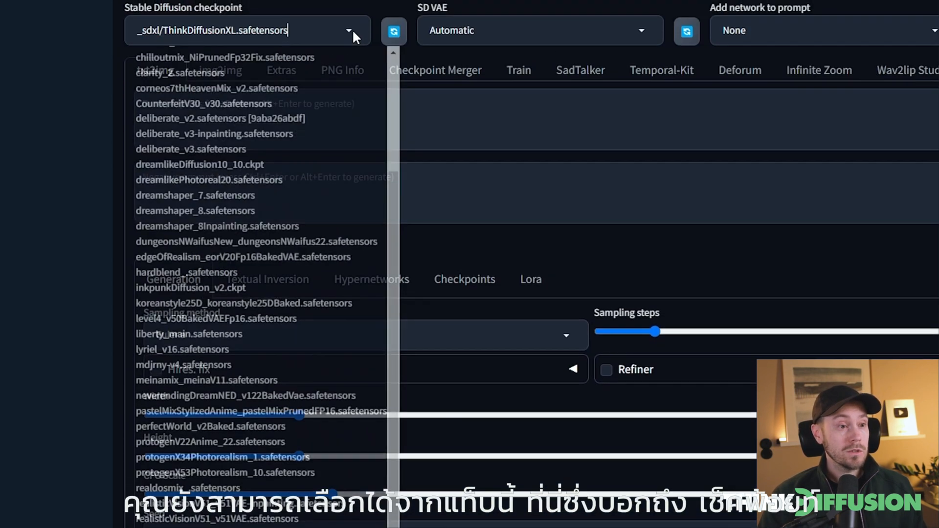
click(606, 244)
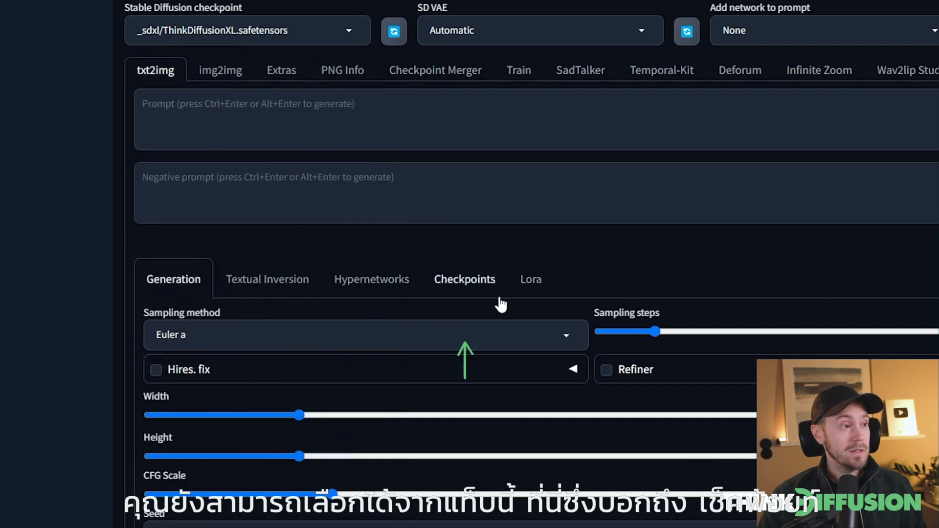
Browse the checkpoint previews and load the samaritan3dCartoon_v40SDXL model
click(473, 291)
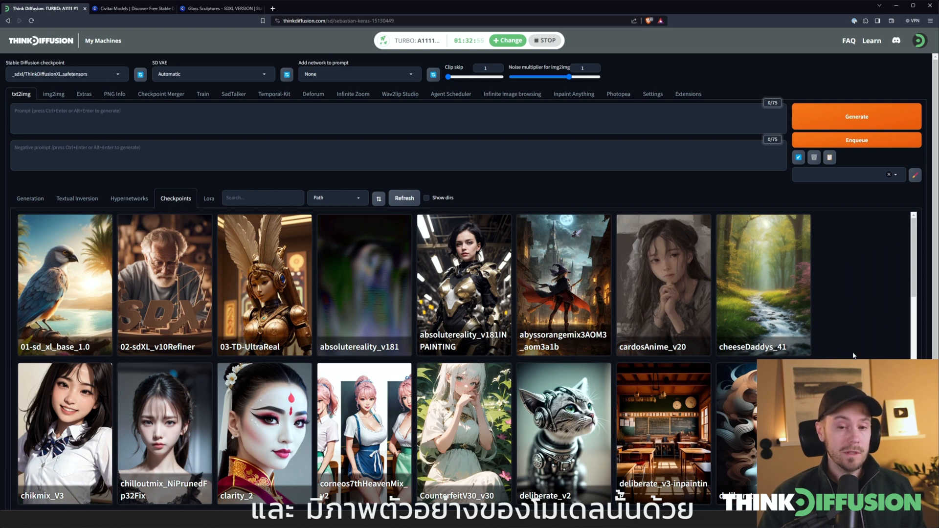
scroll(854, 356, down, 12)
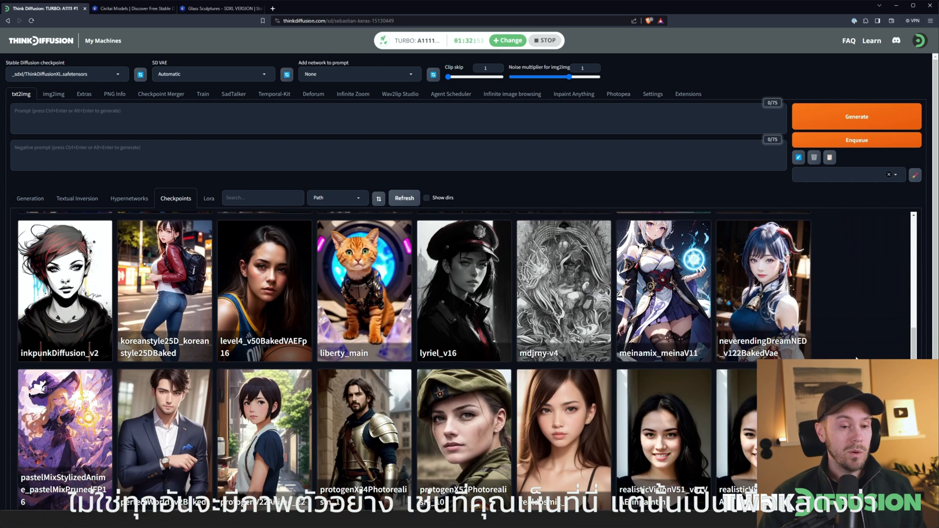
scroll(856, 359, down, 6)
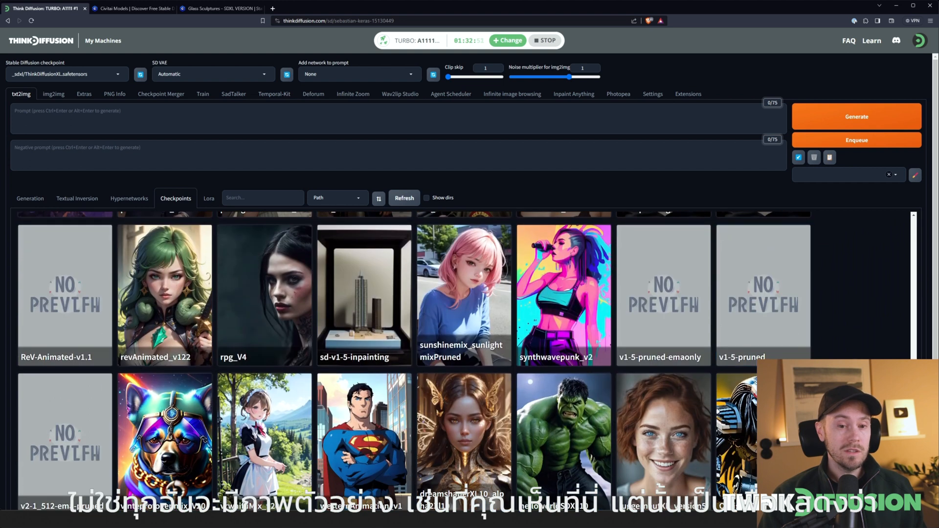
scroll(856, 359, down, 3)
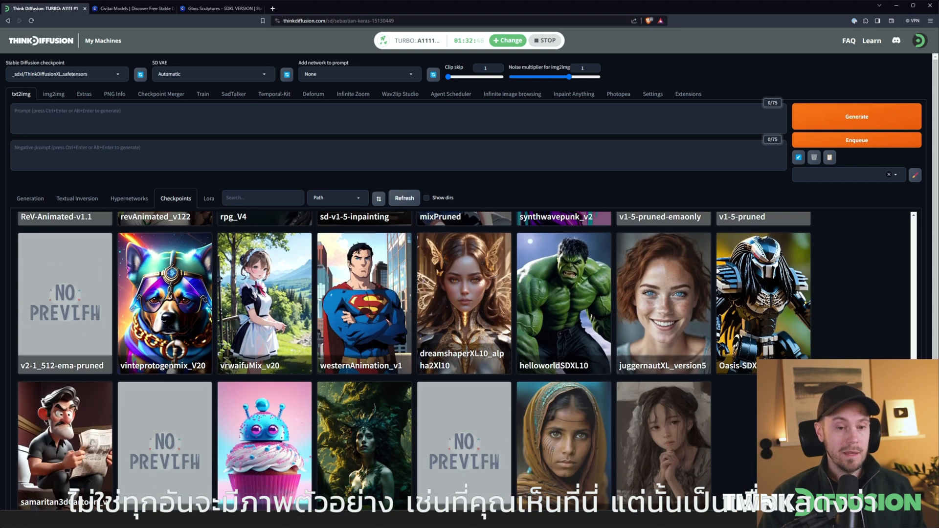
scroll(856, 358, down, 1)
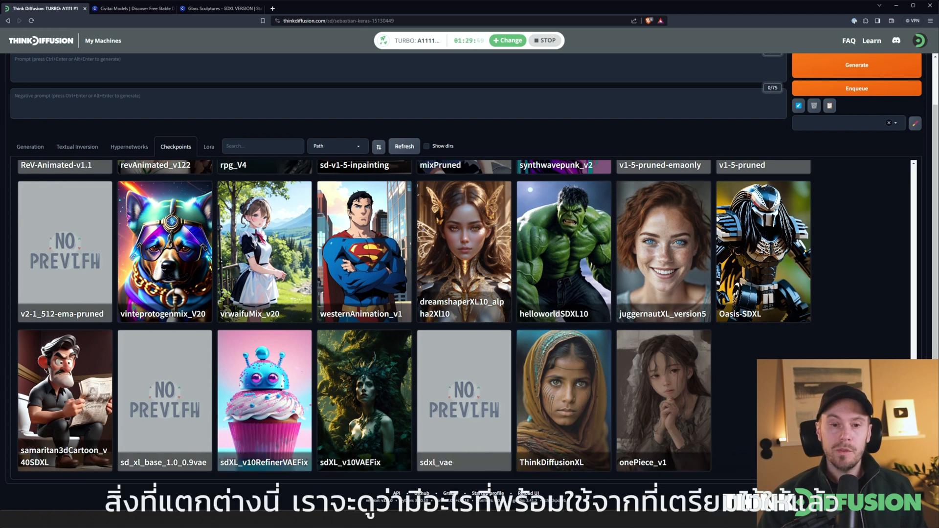
scroll(414, 318, up, 3)
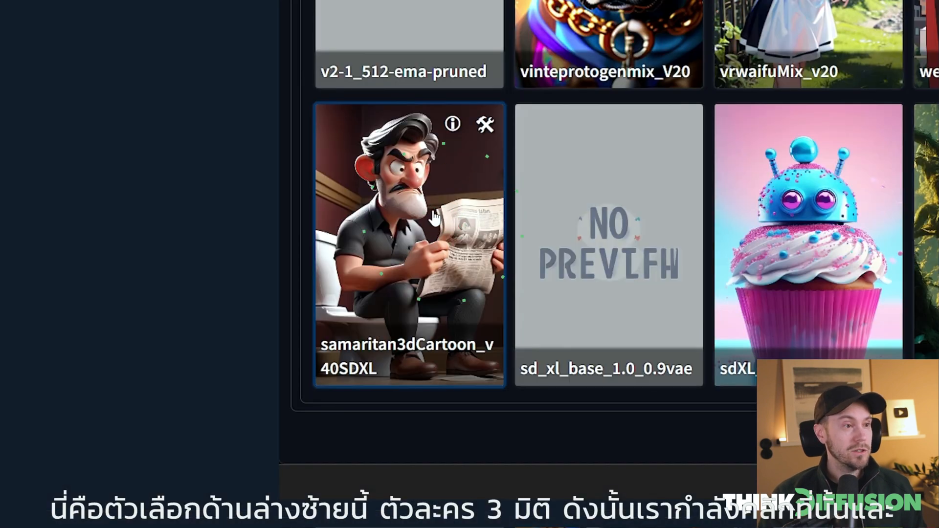
scroll(519, 342, up, 4)
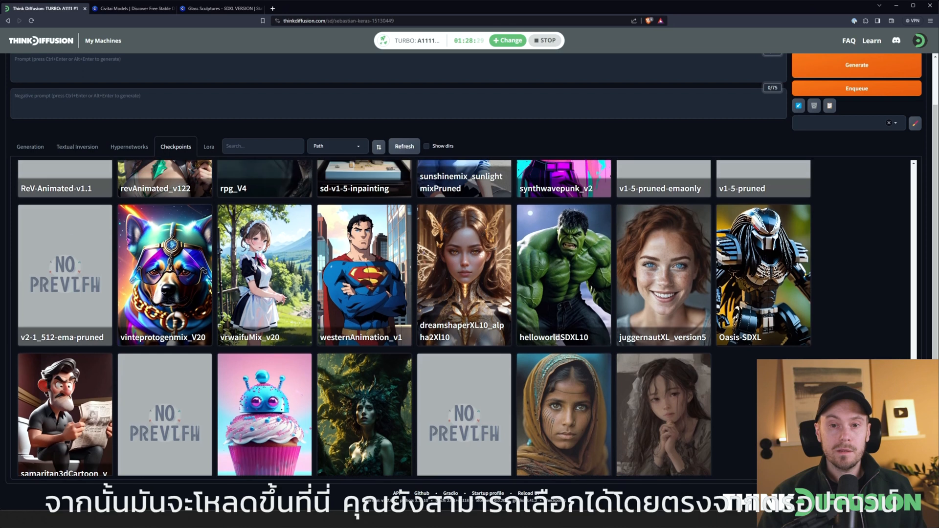
drag(935, 318, 927, 272)
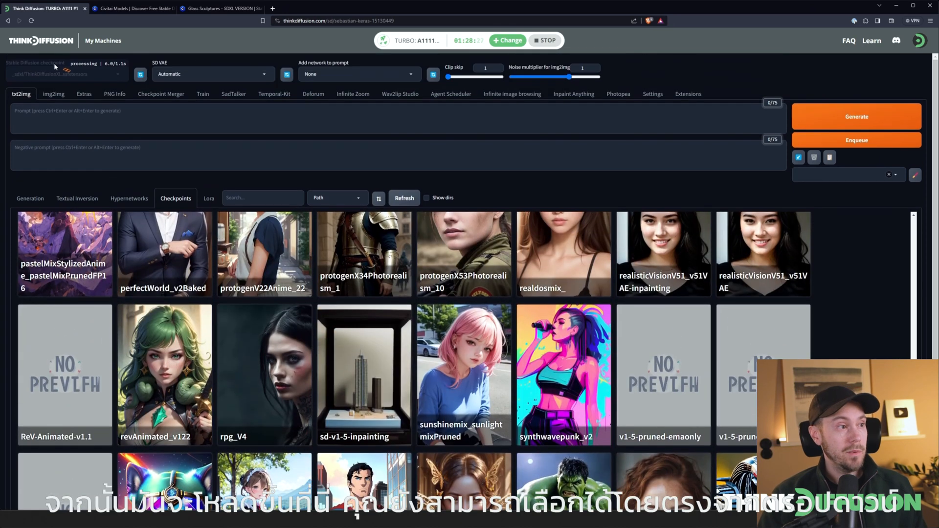
Return to the generation settings and enter the prompt "cat in a hat"
click(32, 197)
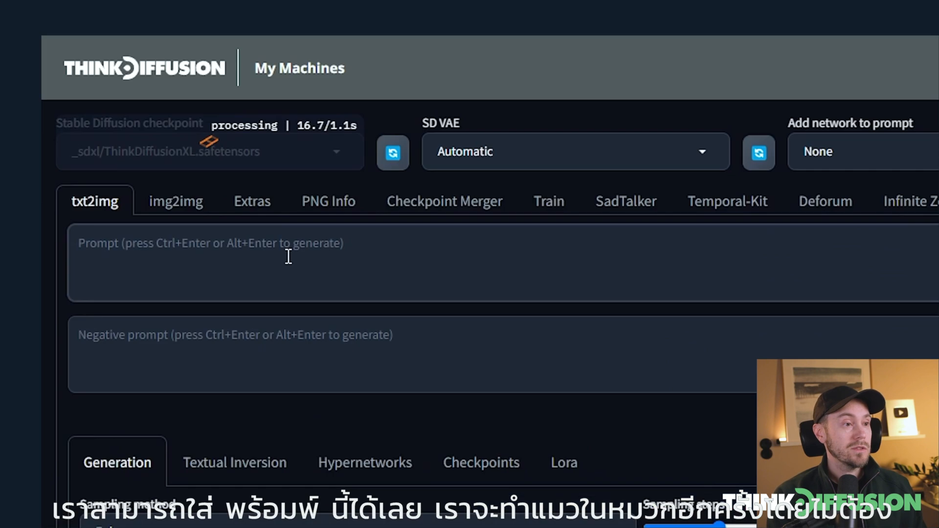
click(288, 257)
text(cat in a hat)
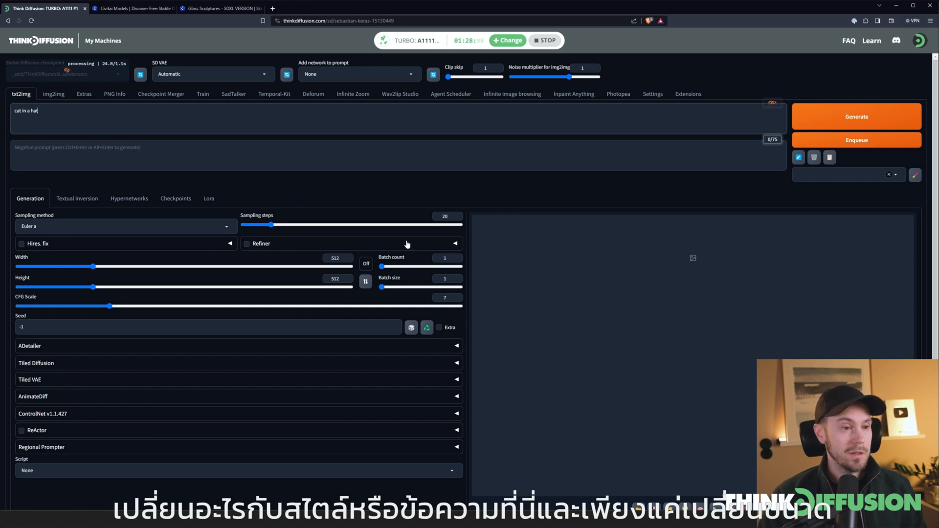
Set the image width and height to 1024 each
drag(344, 259, 309, 260)
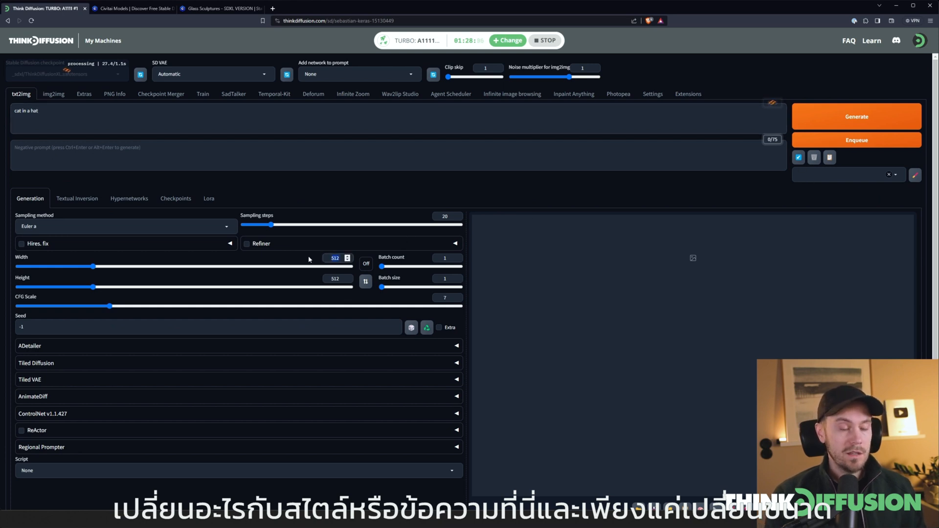
text(1024)
key(Tab)
key(Tab)
text(1024)
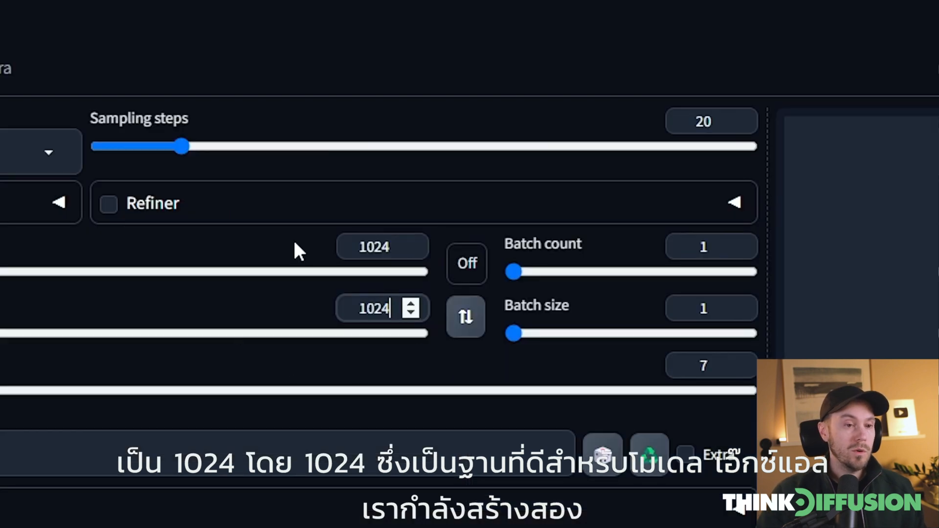
key(Tab)
Set the batch count to 2 and generate the images
click(663, 46)
drag(712, 247, 584, 249)
text(2)
click(606, 52)
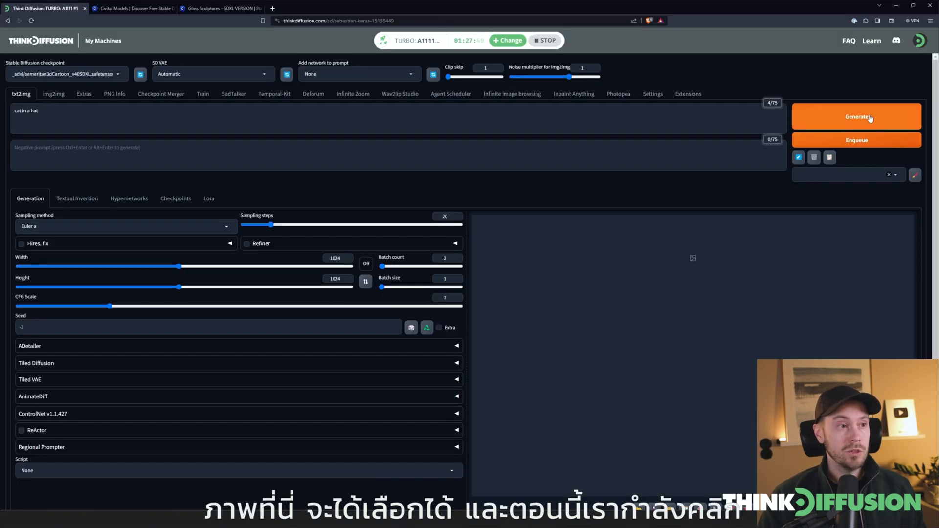
click(868, 118)
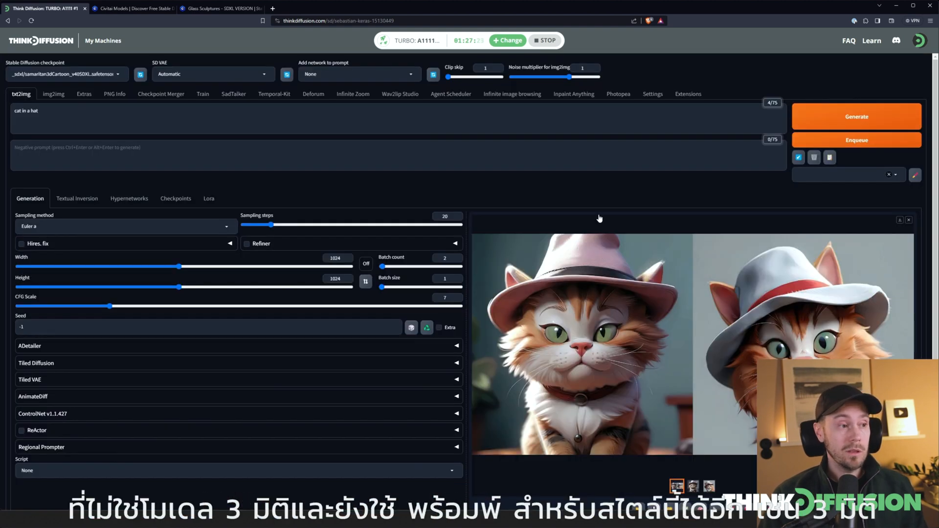
Look through the available prompt styles, such as 3d-model, without applying one
click(842, 175)
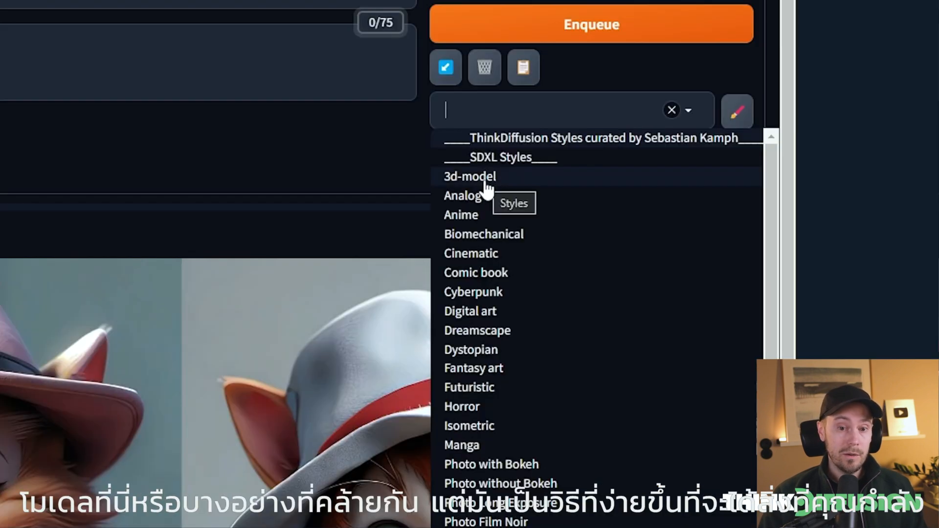
key(Escape)
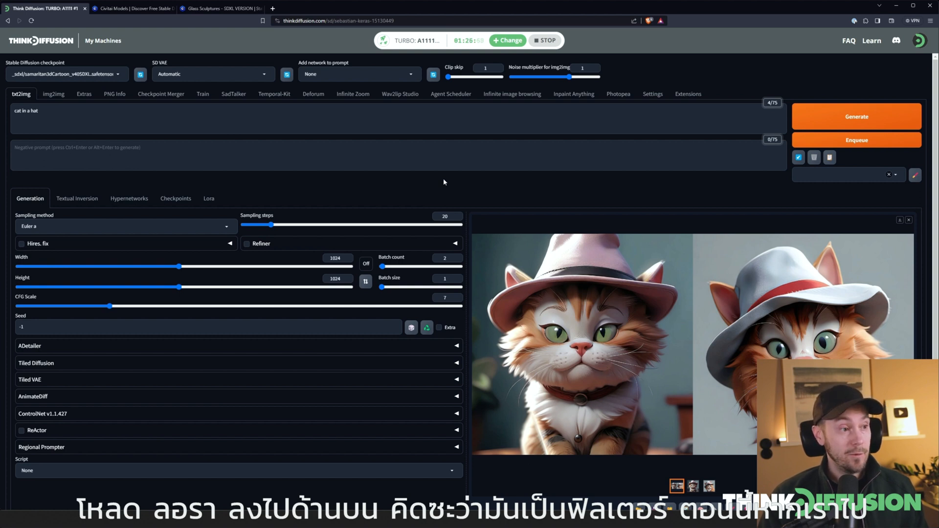
Check the installed LoRAs, then open the Glass Sculptures LoRA on Civitai and copy its SafeTensor download link
click(209, 199)
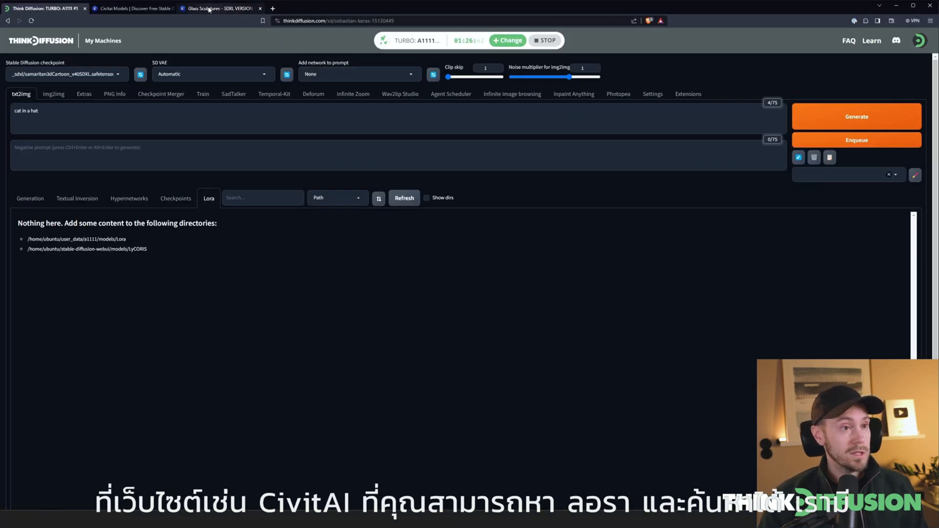
click(148, 10)
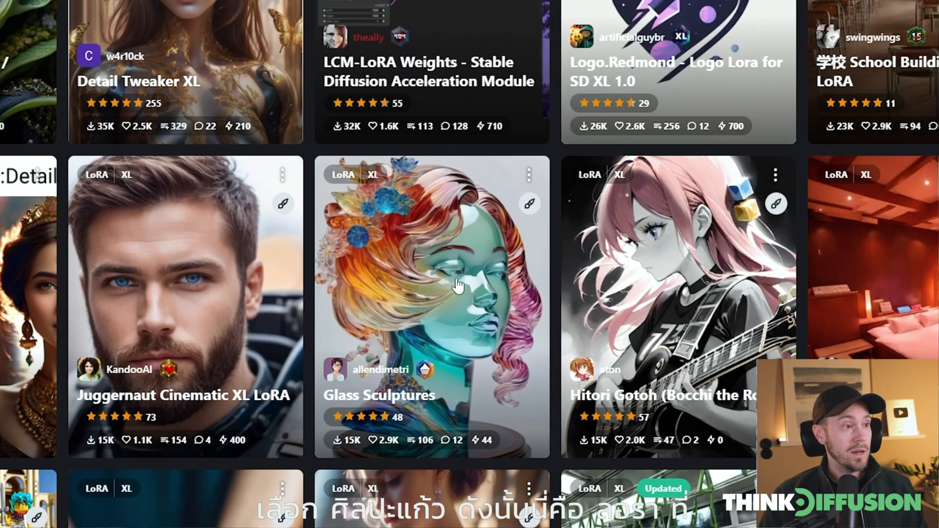
click(431, 294)
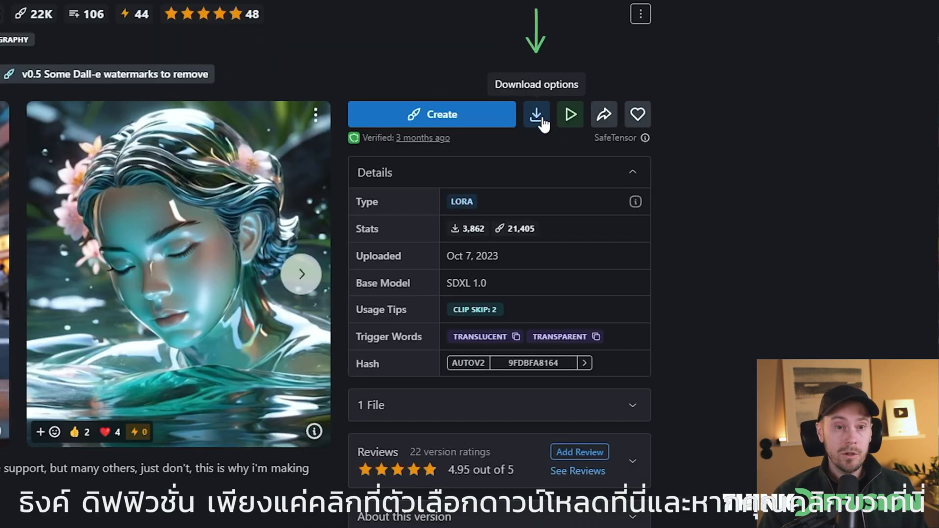
click(538, 117)
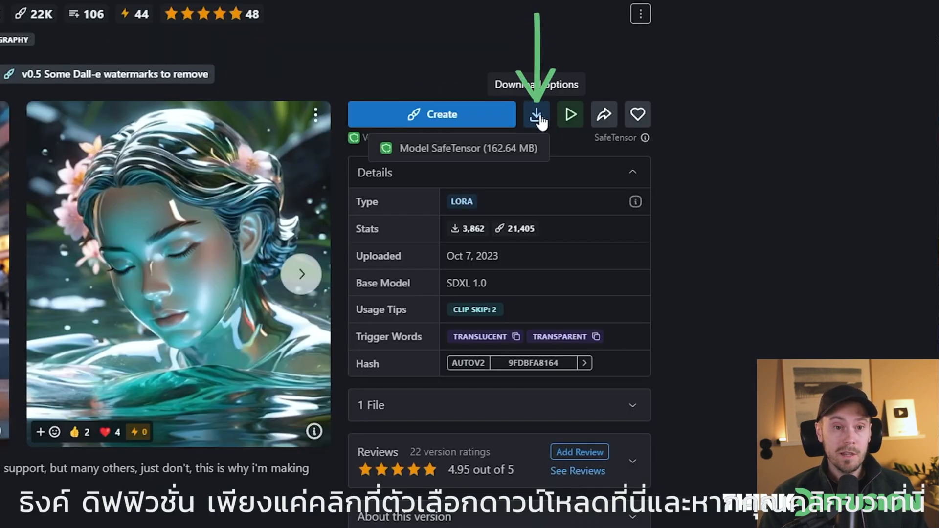
right_click(459, 147)
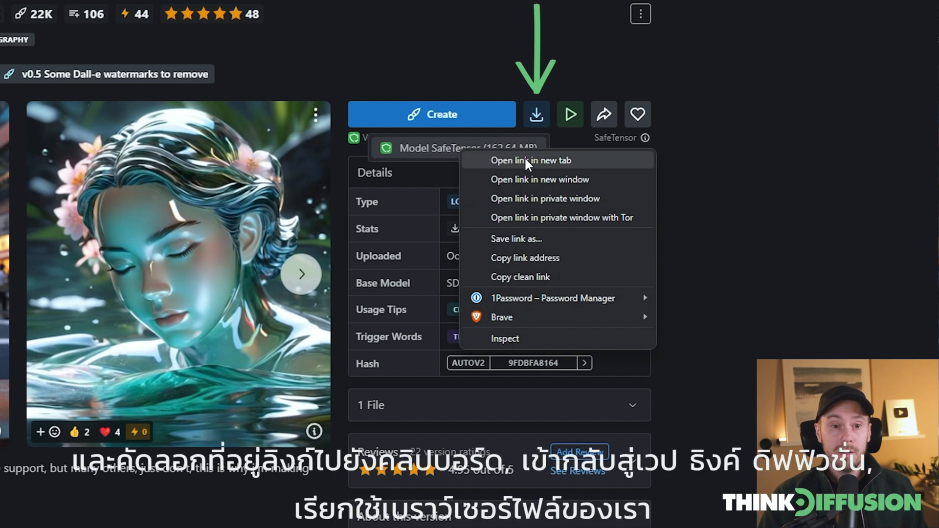
click(521, 257)
Switch back to ThinkDiffusion and upload the LoRA from the copied link into the a1111/models/Lora folder
click(70, 9)
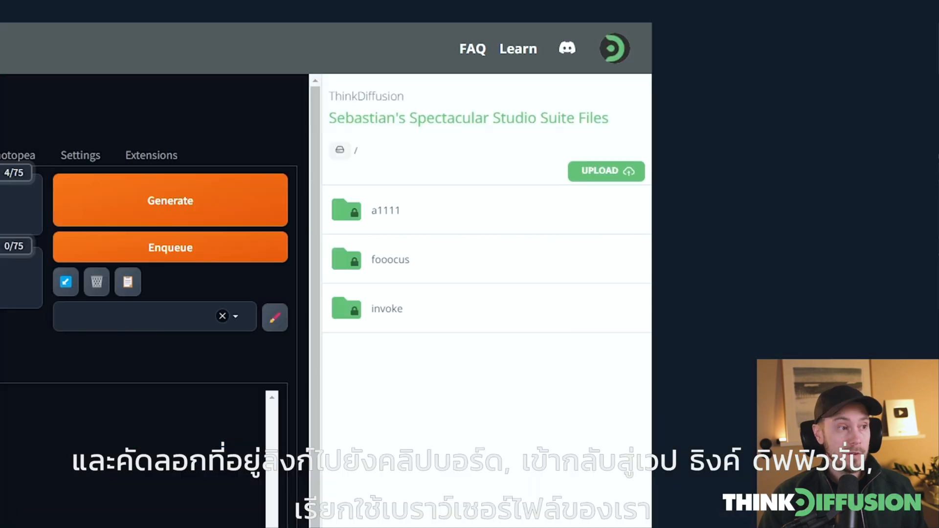
click(399, 216)
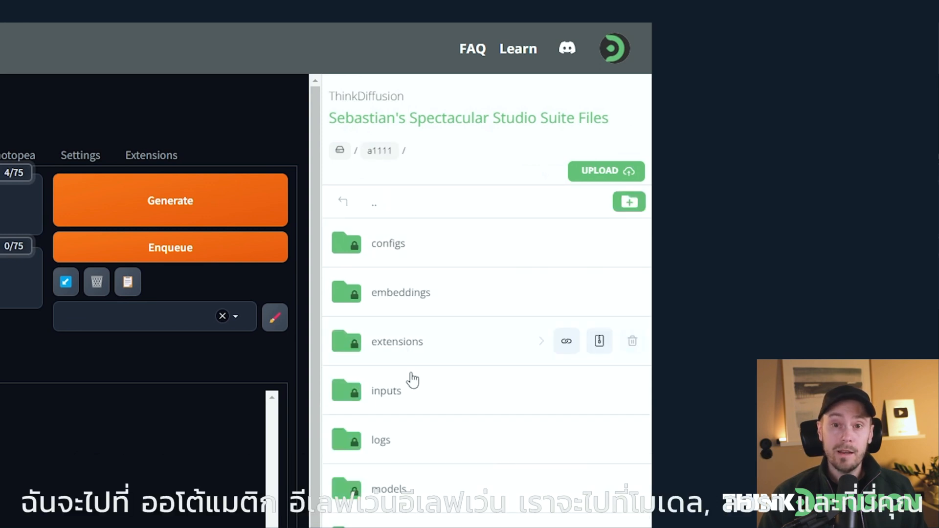
click(391, 487)
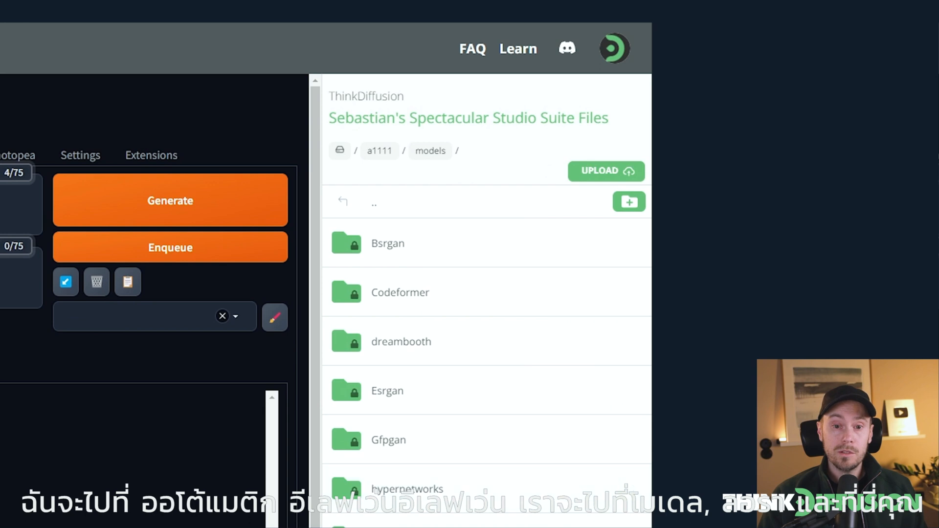
click(393, 445)
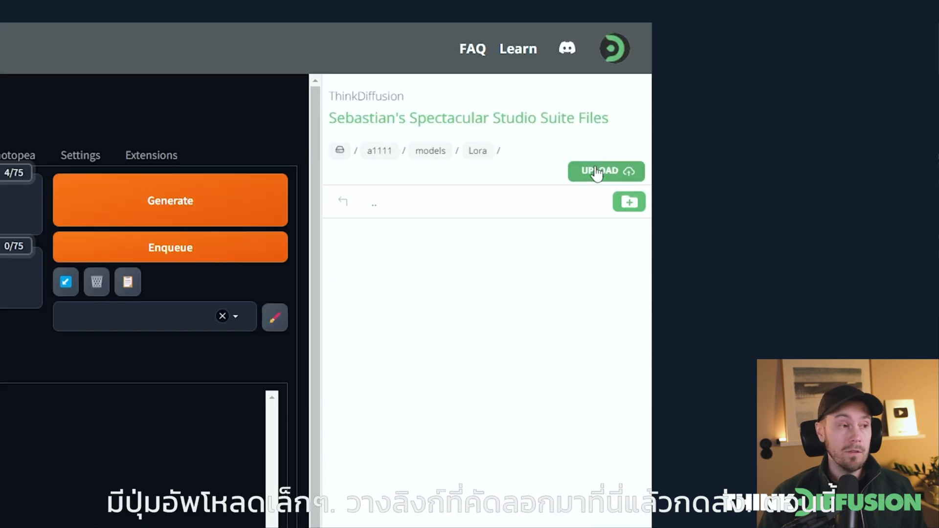
click(605, 172)
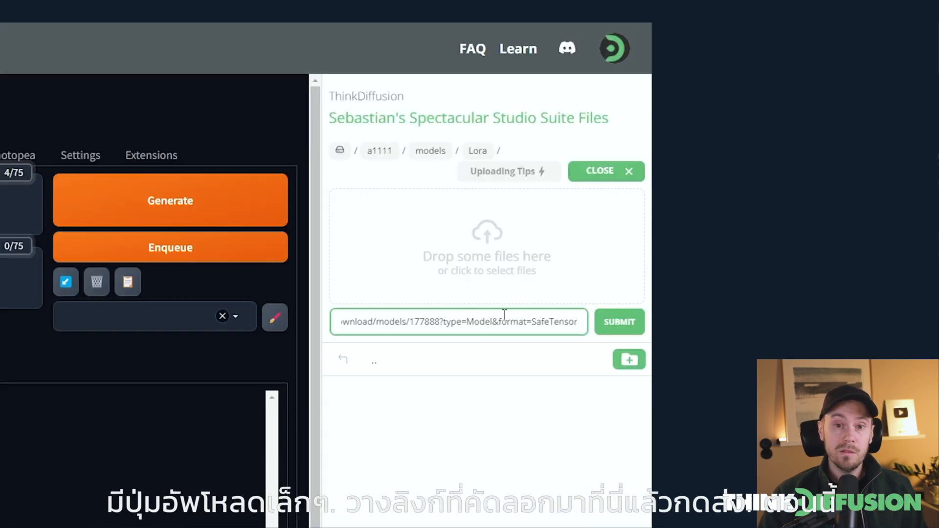
click(614, 324)
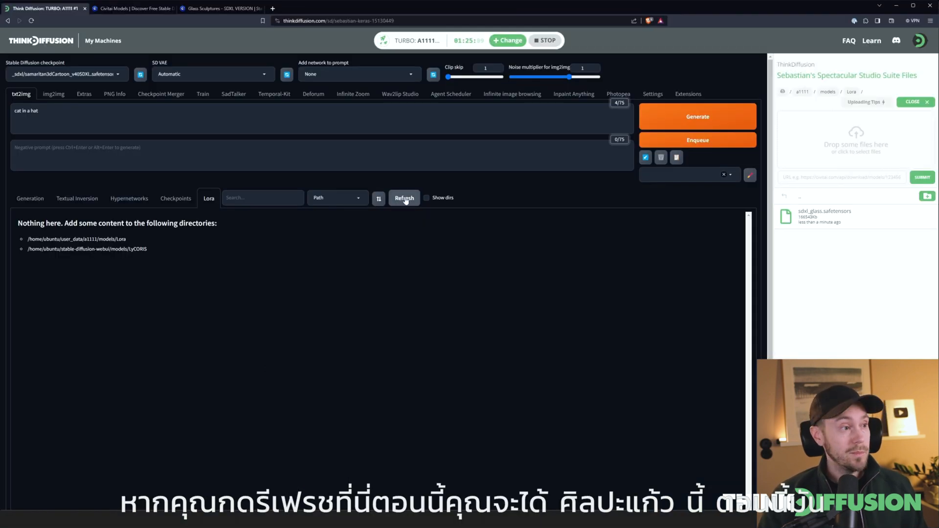
Refresh the LoRA list, add sdxl_glass to the prompt with weight 1, and generate the images
click(405, 199)
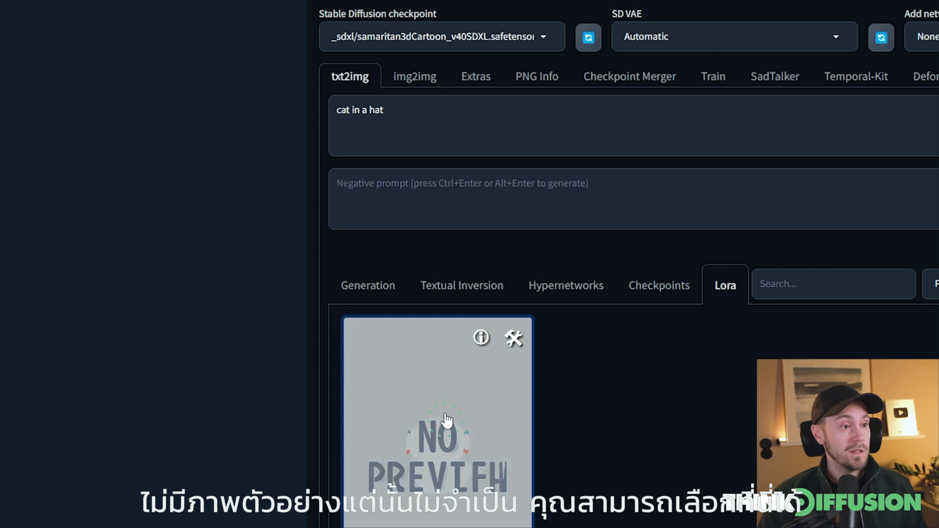
click(446, 420)
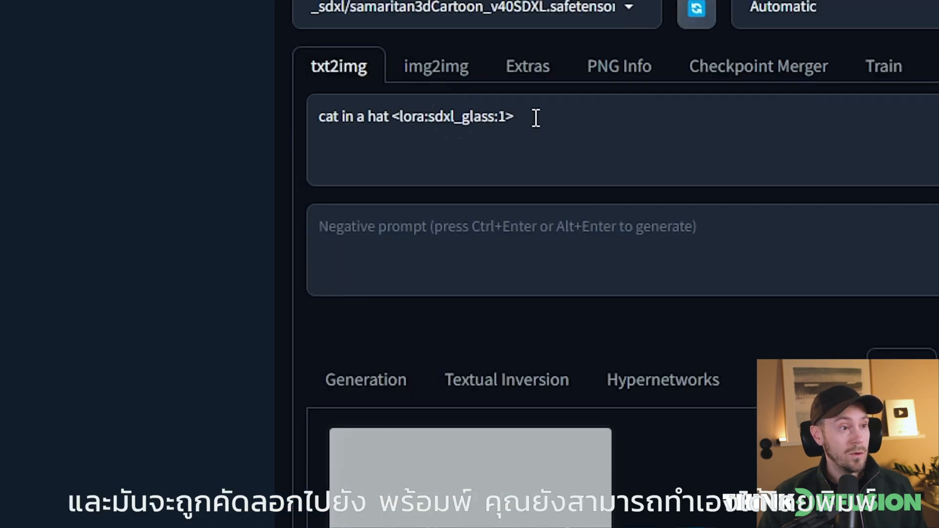
click(392, 115)
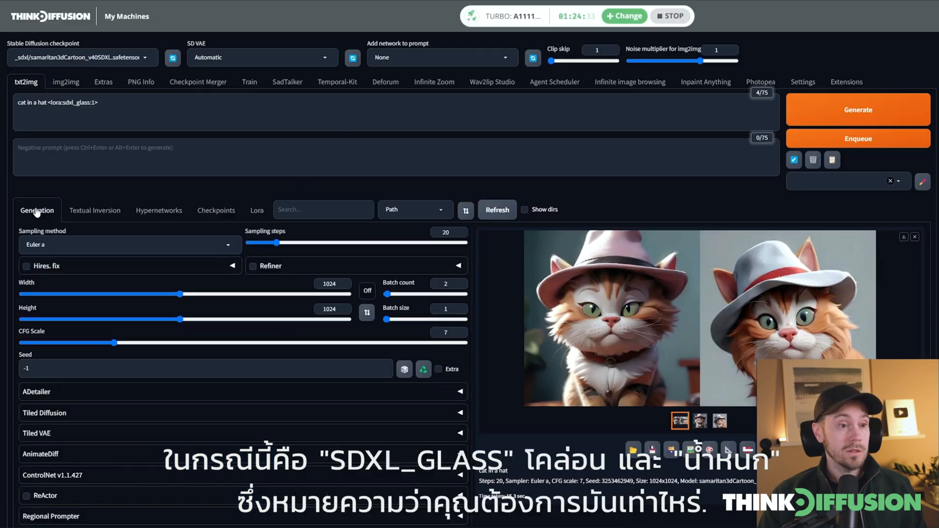
click(848, 110)
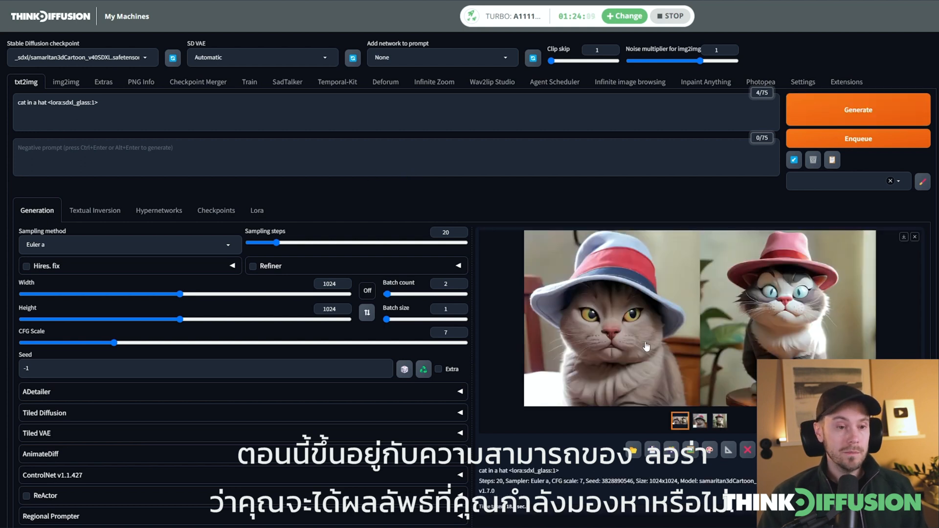
Inspect the generated cats enlarged, then select the phrase "a glasssculpture of" in the Glass Sculptures usage notes on Civitai
click(665, 309)
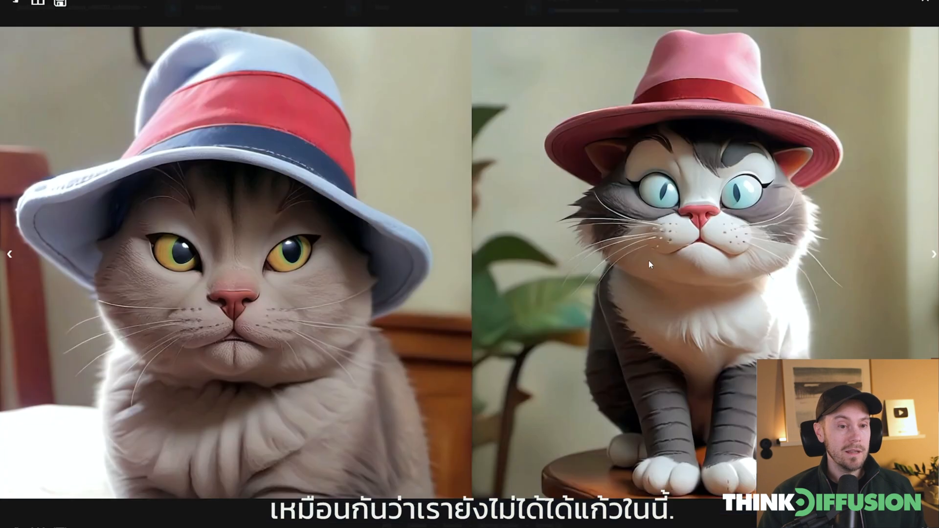
click(650, 257)
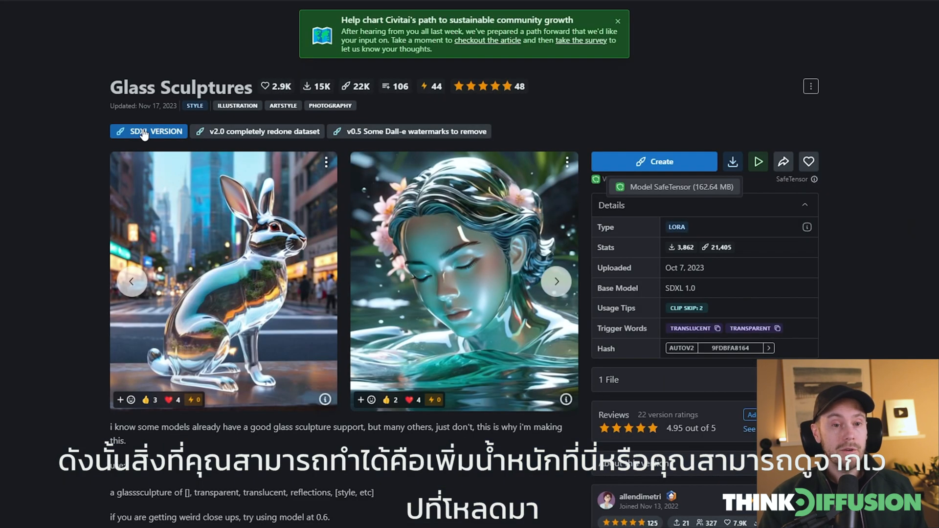
scroll(122, 345, down, 2)
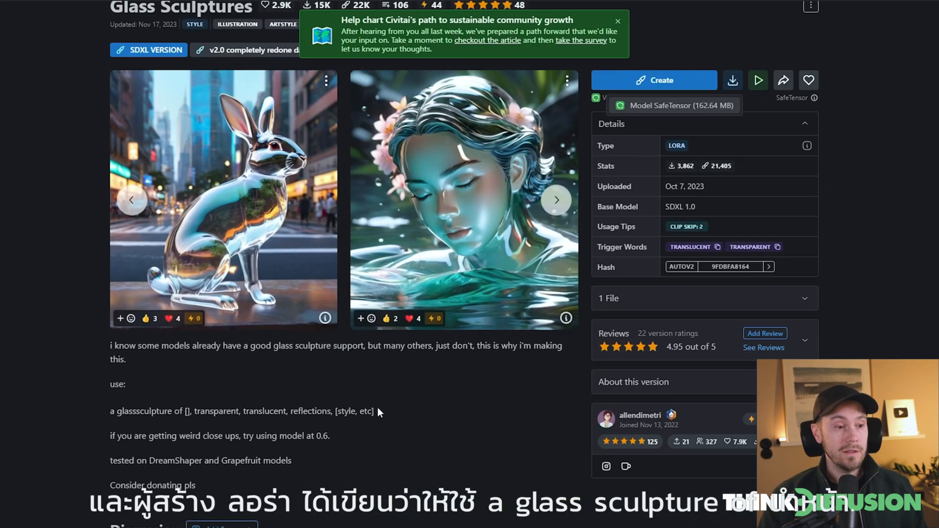
scroll(119, 327, down, 1)
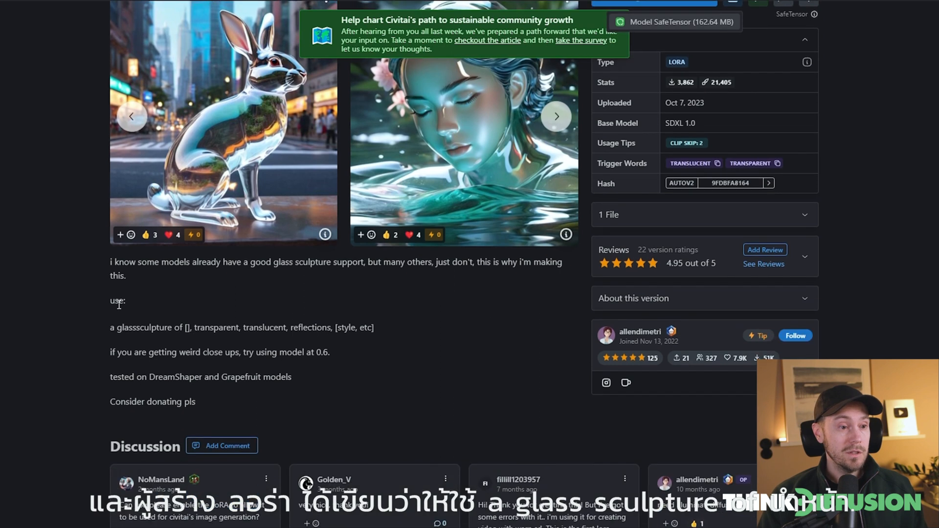
drag(113, 328, 188, 327)
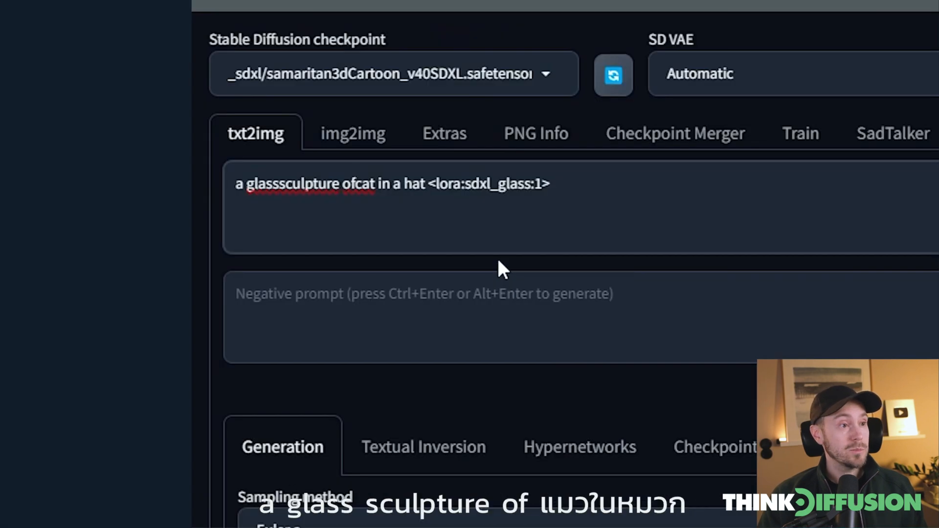
Complete the prompt as "a glasssculpture of a cat in a hat <lora:sdxl_glass:1>", generate, and inspect the images enlarged
text(a)
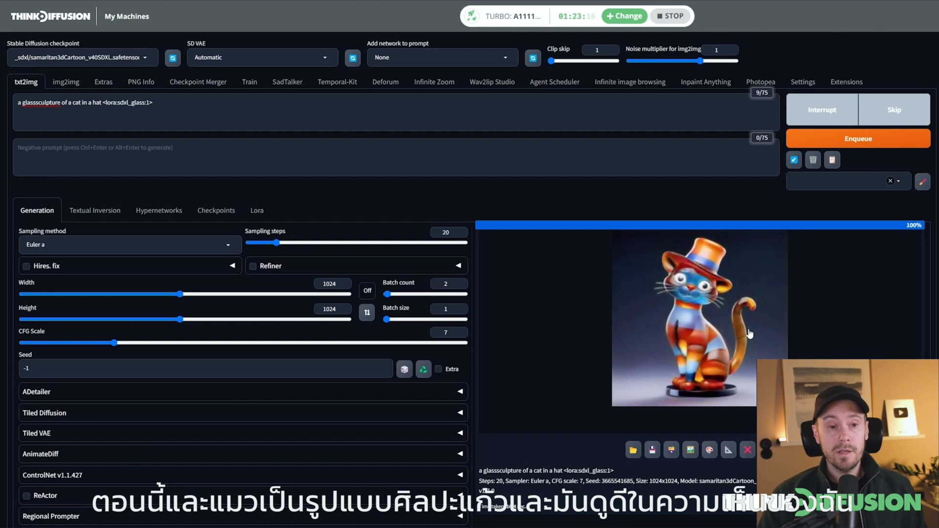
click(751, 334)
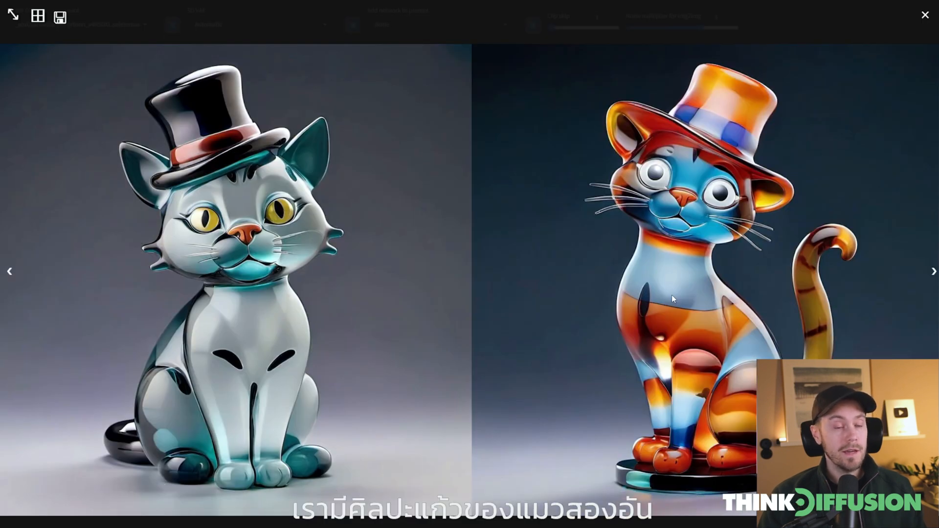
click(701, 426)
Reuse the seed of the first generated glass cat, then show the two-image grid again
click(700, 422)
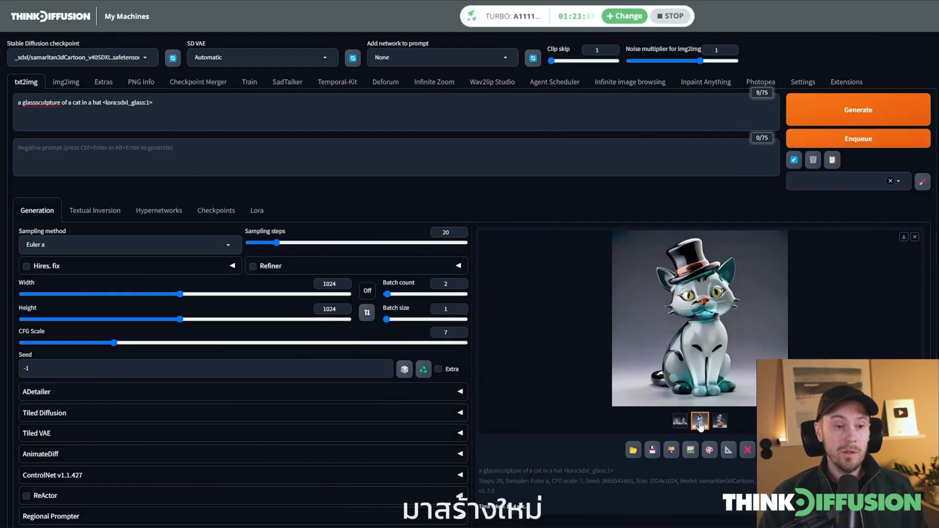
click(423, 370)
click(680, 422)
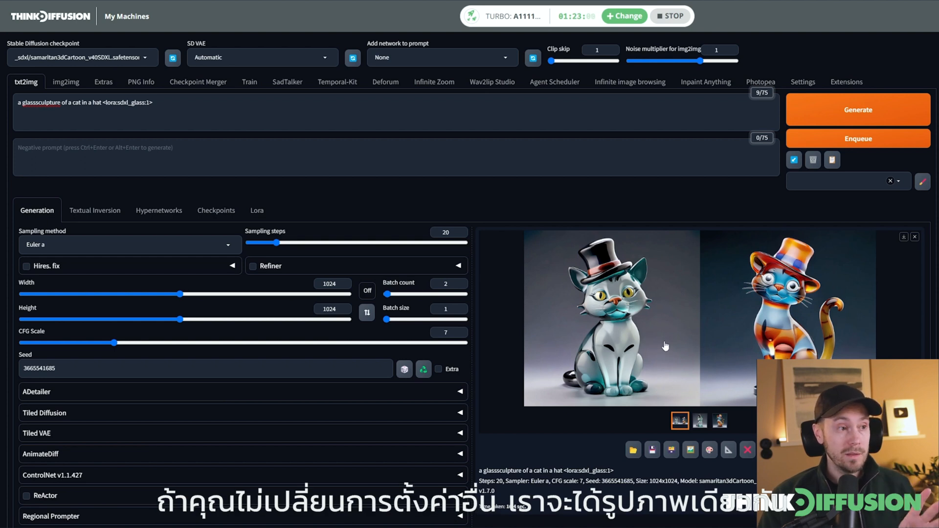
Copy and remove the <lora:sdxl_glass:1> tag from the prompt, then generate with the same seed for comparison
drag(103, 104, 210, 113)
key(ctrl+c)
key(BackSpace)
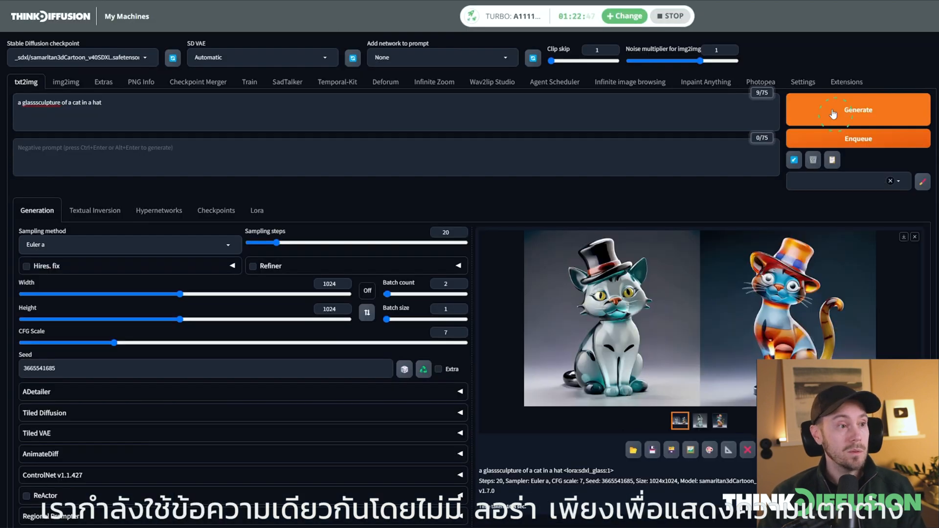
click(833, 112)
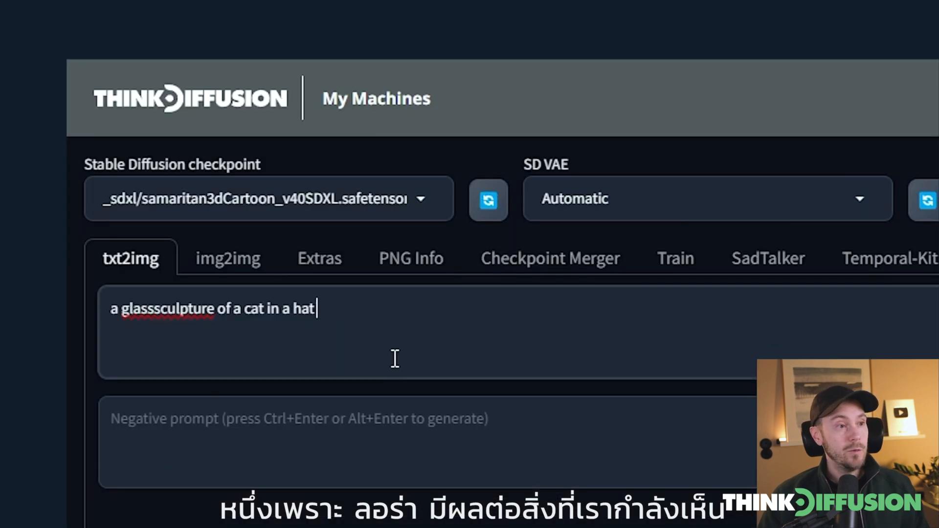
Restore the sdxl_glass LoRA tag and shorten the prompt to "cat in a hat <lora:sdxl_glass:1>"
key(ctrl+v)
drag(239, 308, 111, 310)
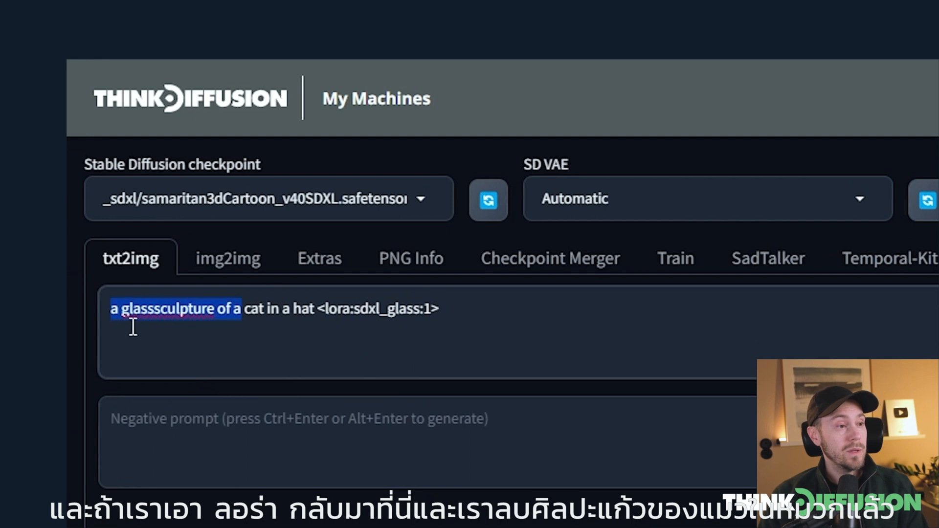
key(BackSpace)
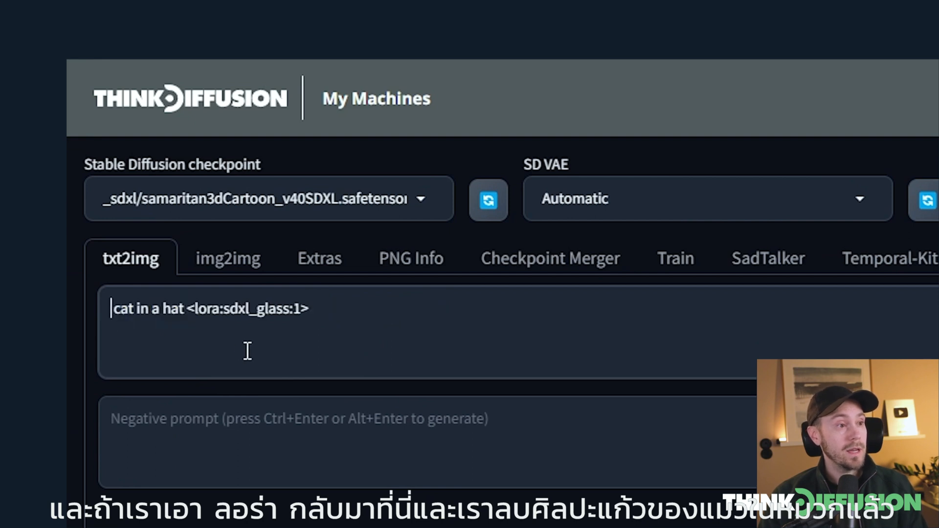
key(Delete)
Set the sdxl_glass LoRA weight to 2, generate the images, and inspect them enlarged
click(298, 310)
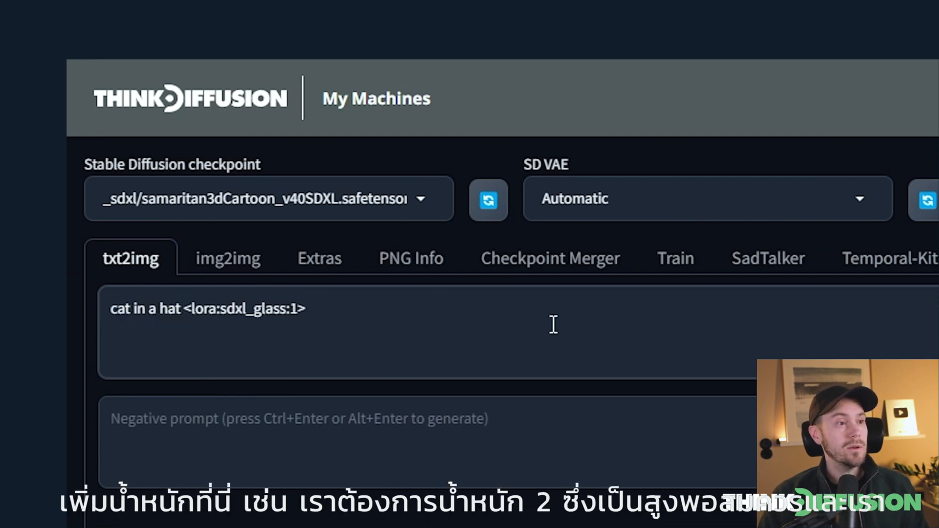
key(shift+Left)
text(2)
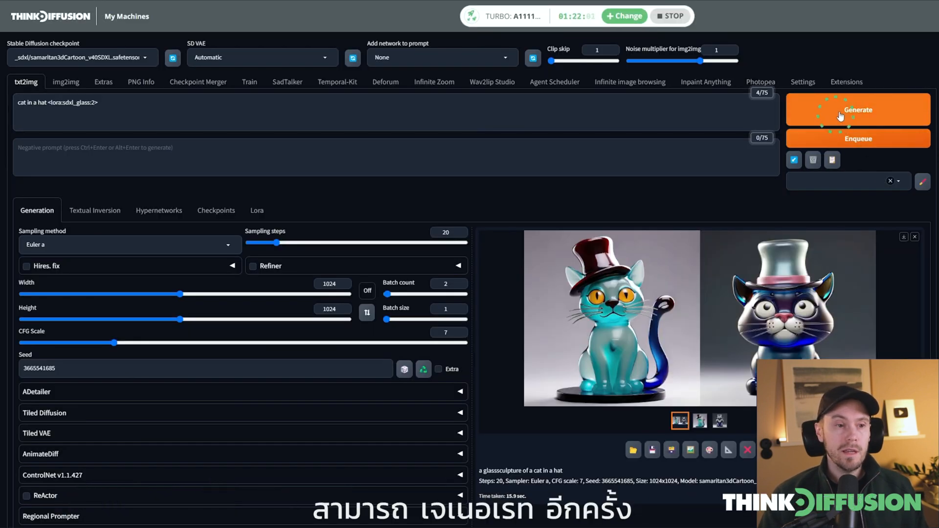
click(840, 116)
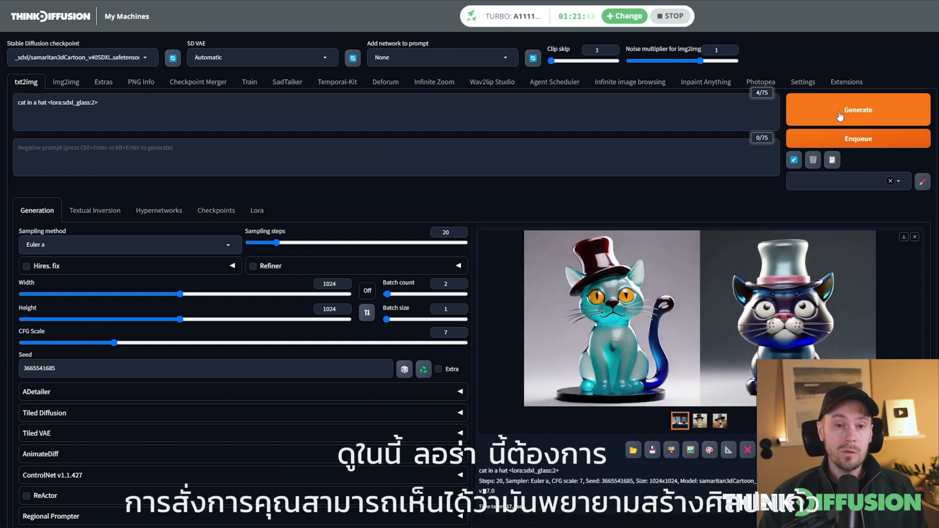
click(695, 400)
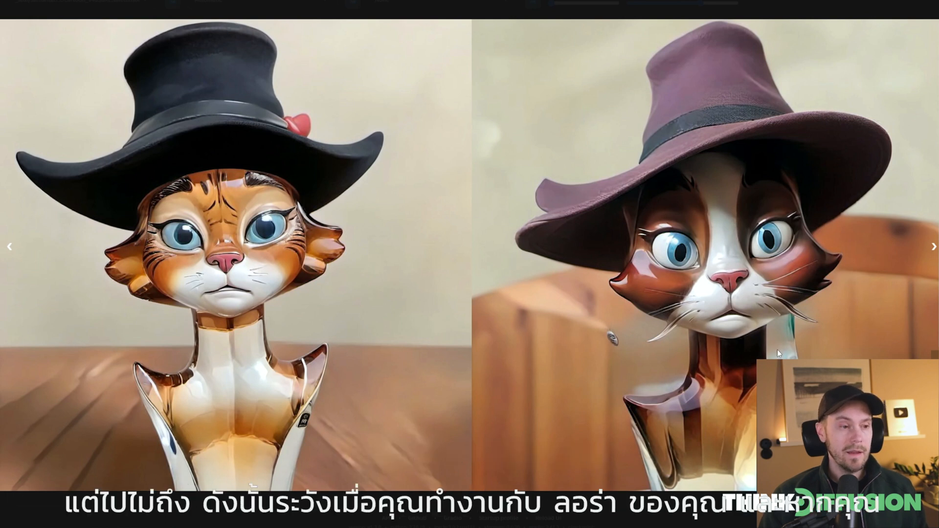
click(752, 335)
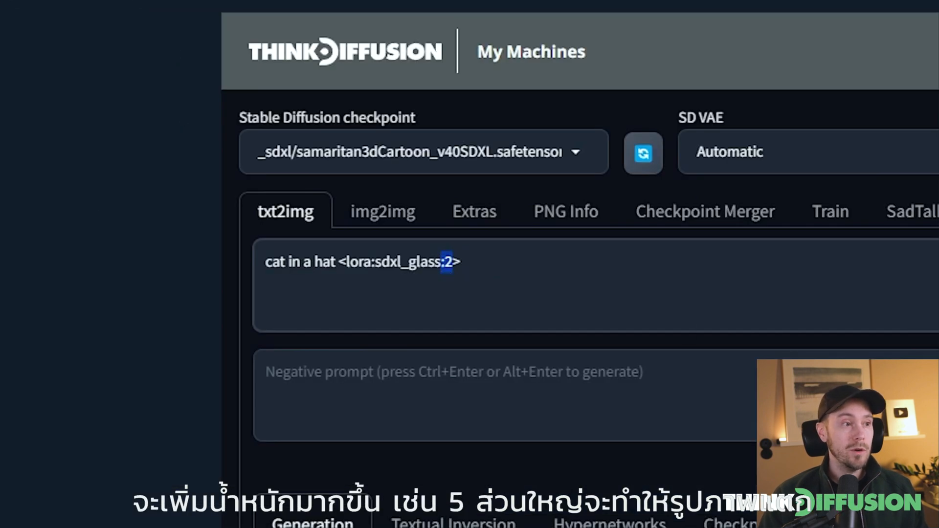
Set the sdxl_glass LoRA weight to 5 and generate the images again
key(Right)
key(shift+Left)
text(5)
click(859, 112)
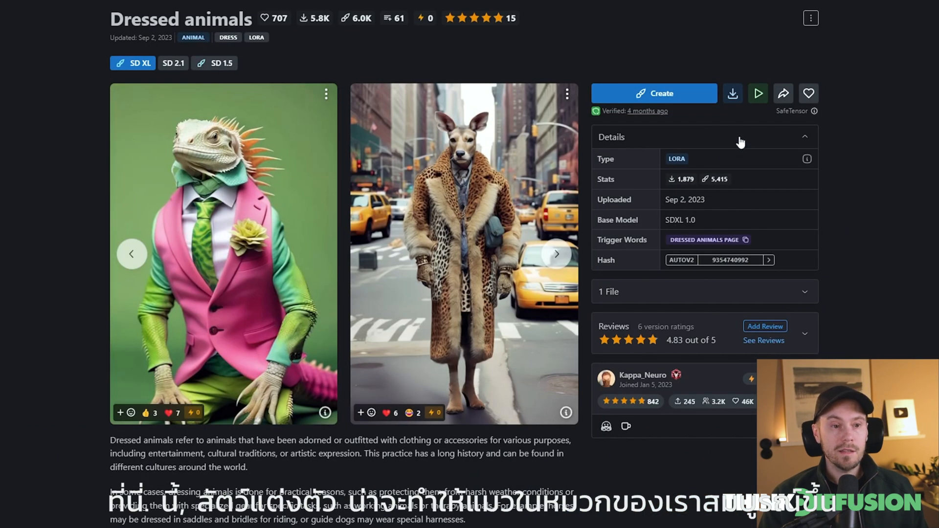
Copy the SafeTensor download link of the SD XL version of the Dressed animals LoRA on Civitai
click(732, 93)
right_click(682, 118)
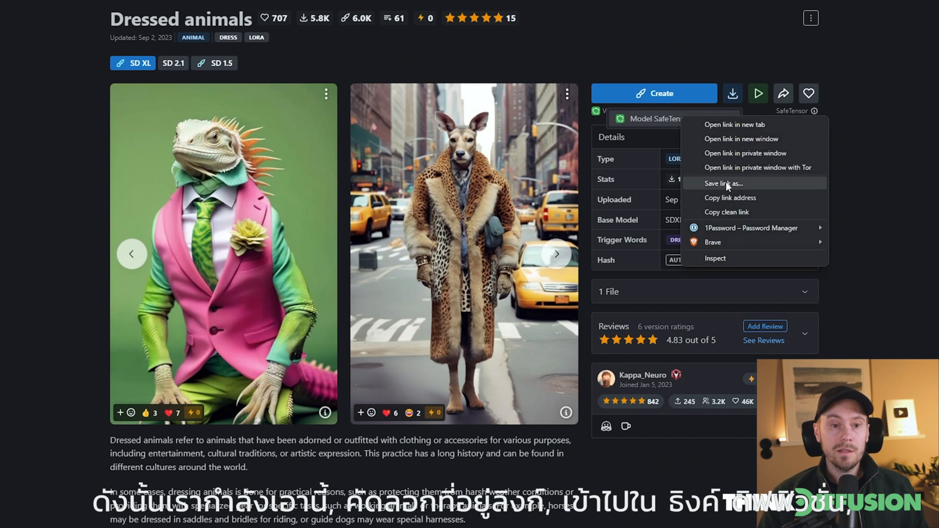
click(732, 198)
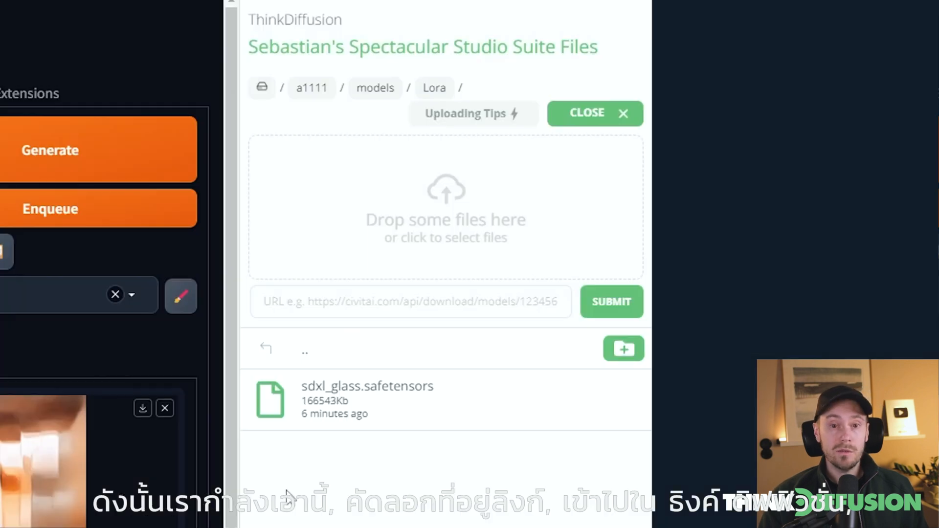
Switch back to ThinkDiffusion and upload the Dressed animals LoRA from the copied link into the a1111/models/Lora folder
click(495, 307)
text(https://civitai.com/api/download/models/153739?type=Model&format=SafeTensor)
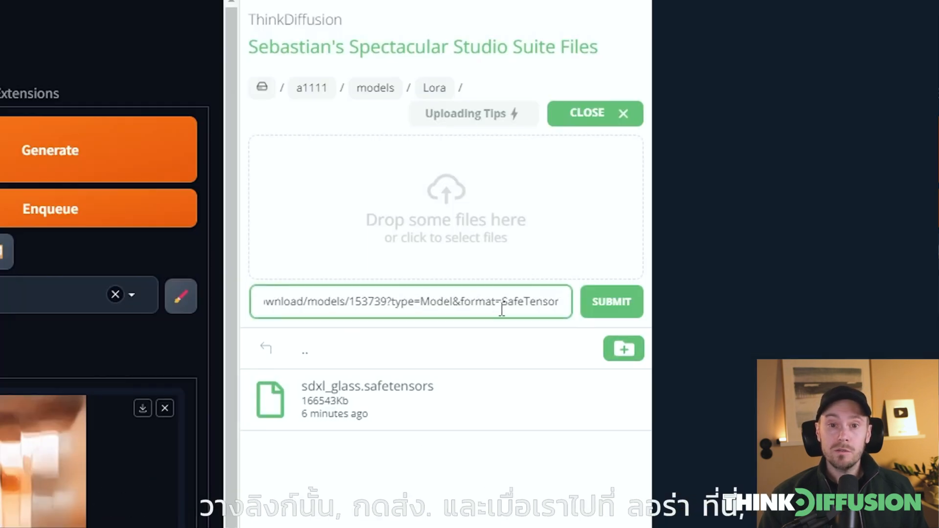
click(626, 311)
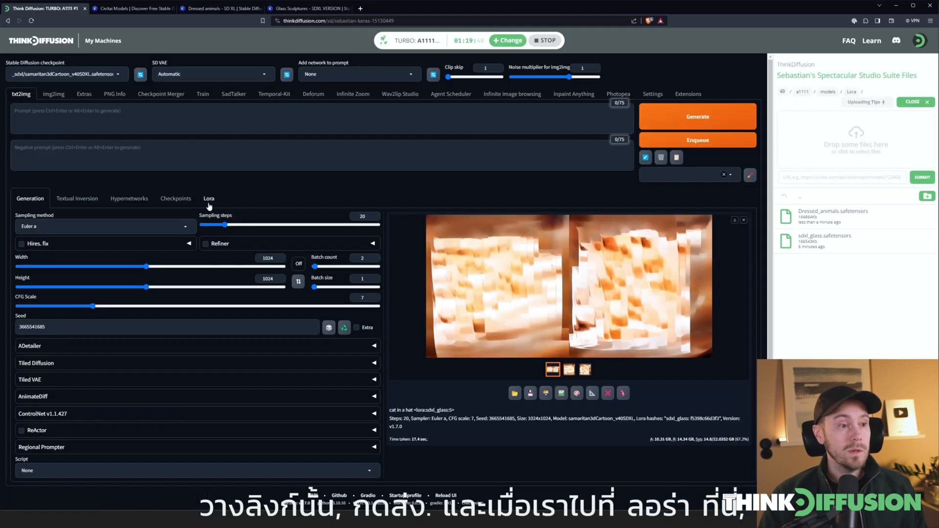
Refresh the LoRA list and set the prompt to "cat in a hat <lora:Dressed animals:1>"
click(209, 199)
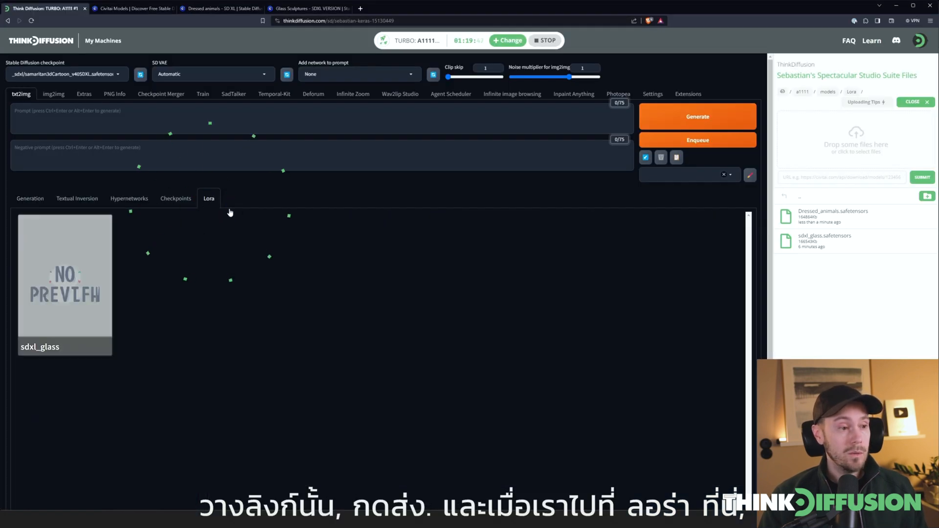
click(405, 200)
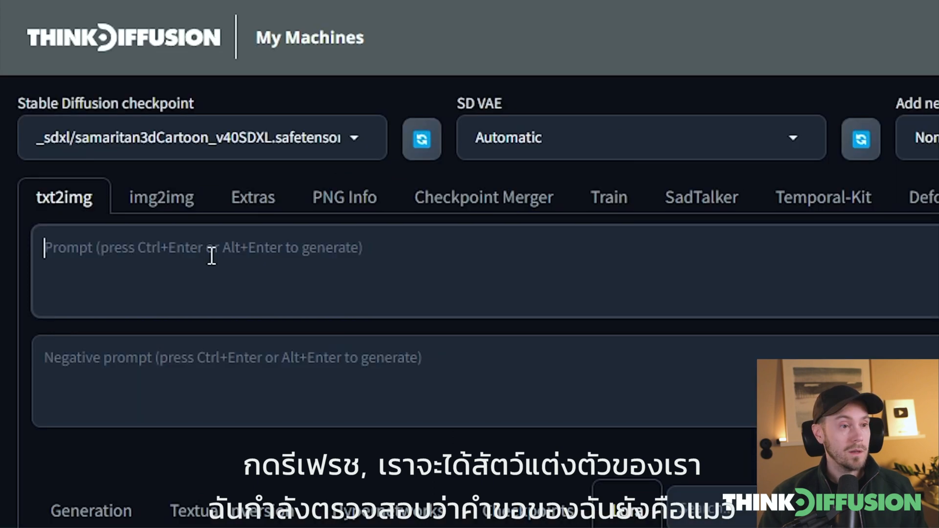
click(70, 113)
text(cat)
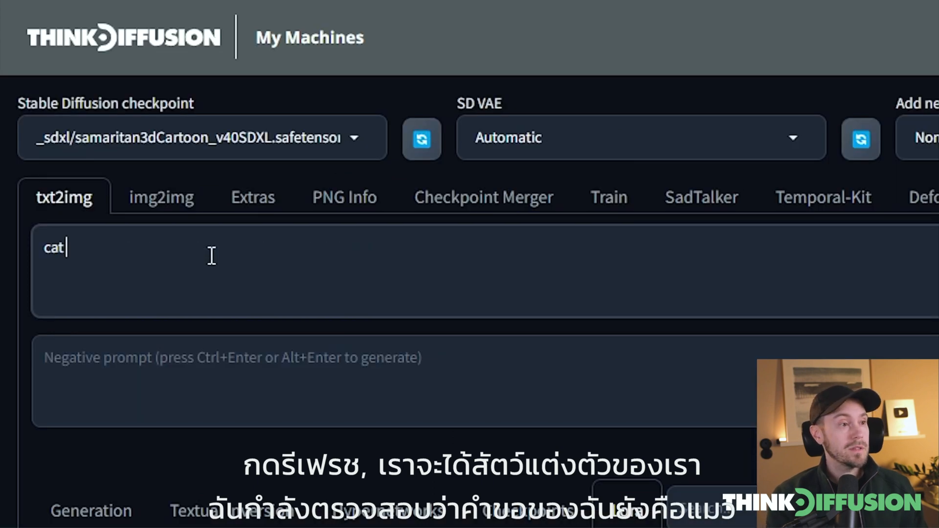
text( in a hat <lora:Dressed animals:1>)
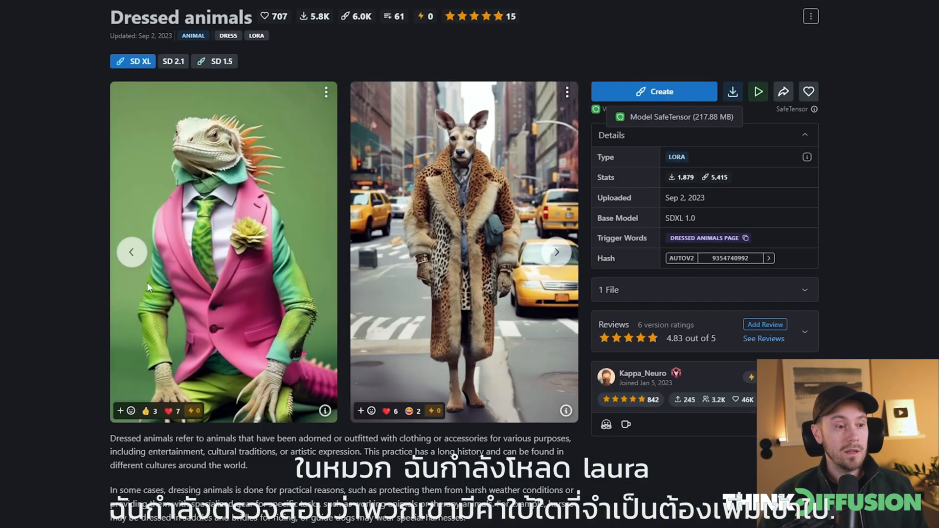
Check the Dressed animals description on Civitai for required prompt words and examine the iguana example's generation data
scroll(31, 318, down, 5)
click(130, 384)
scroll(265, 309, down, 1)
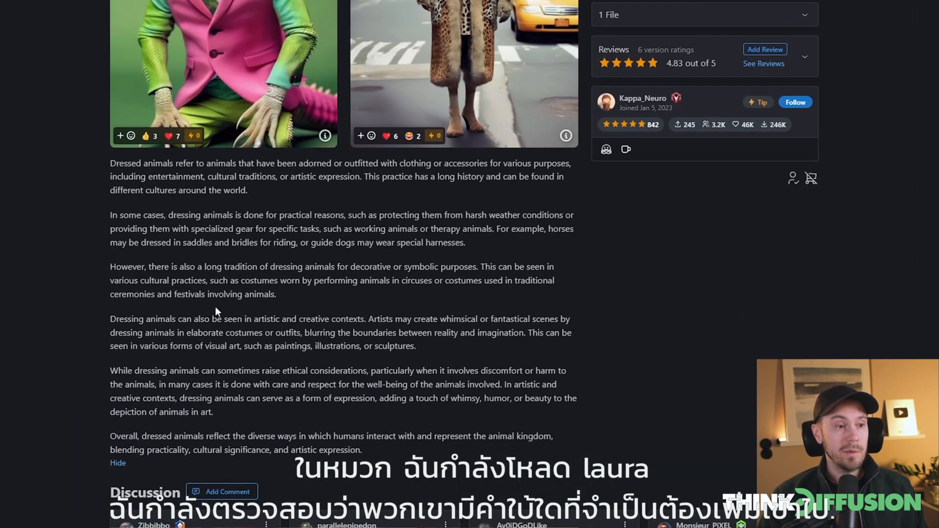
scroll(263, 292, up, 4)
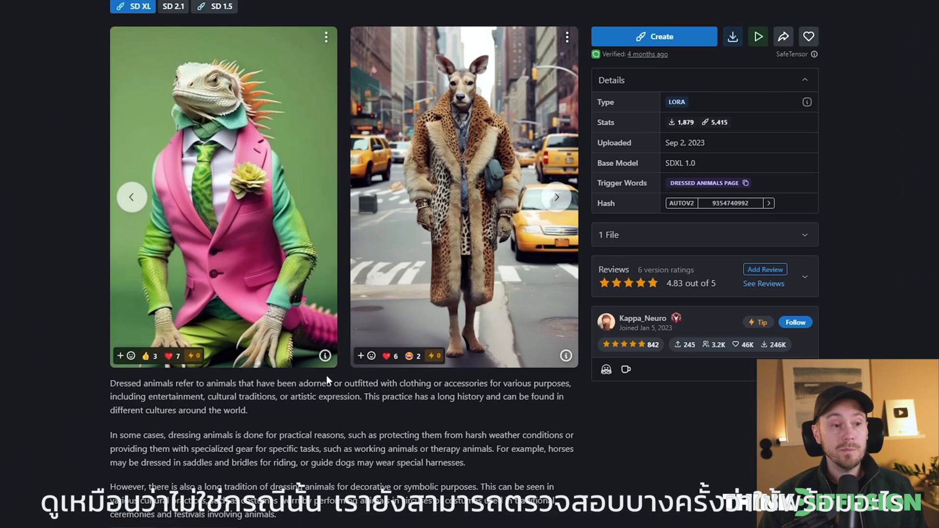
click(325, 357)
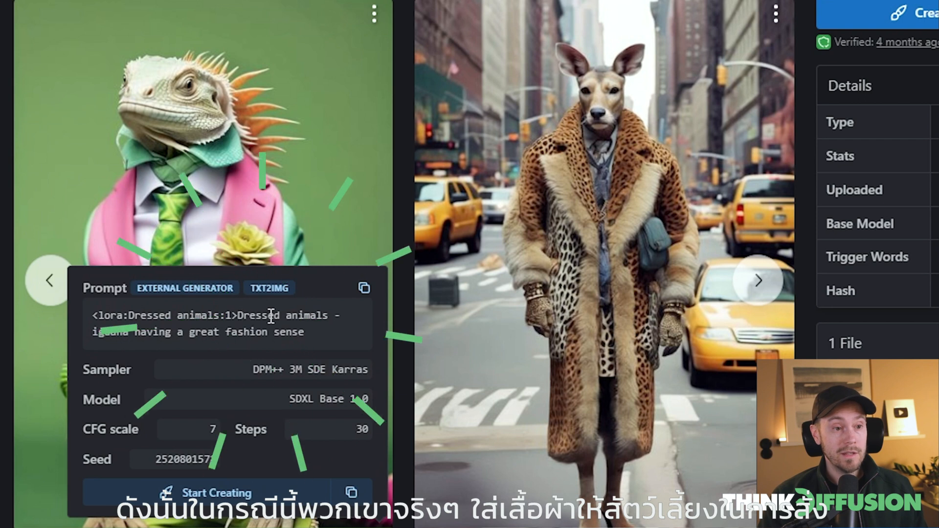
click(777, 527)
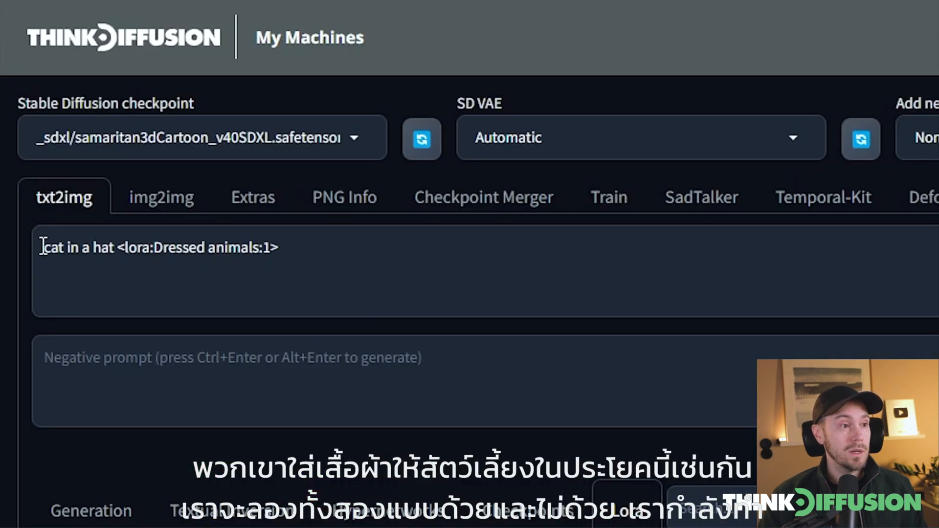
Prefix the prompt with "Dress animals -", generate the cat images with the Dressed animals LoRA, and inspect the result
click(43, 247)
text(Dress anima)
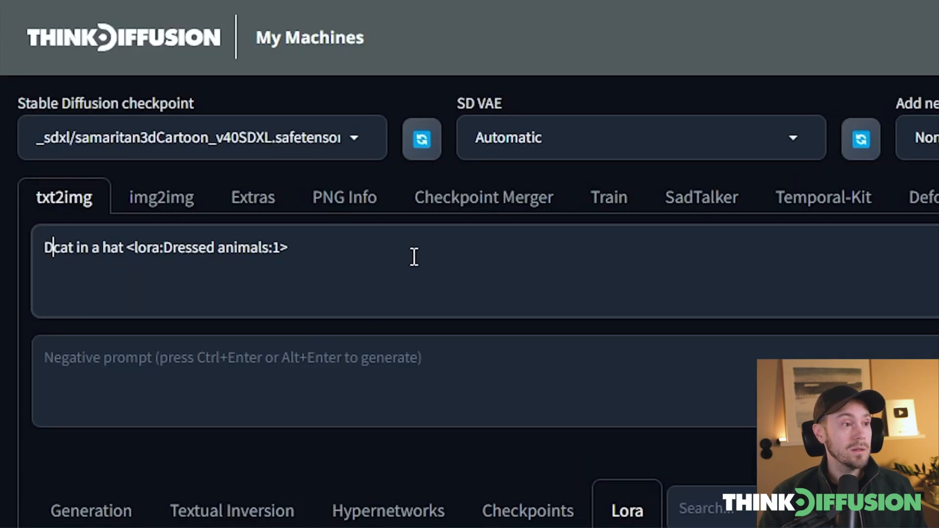
text(ls -)
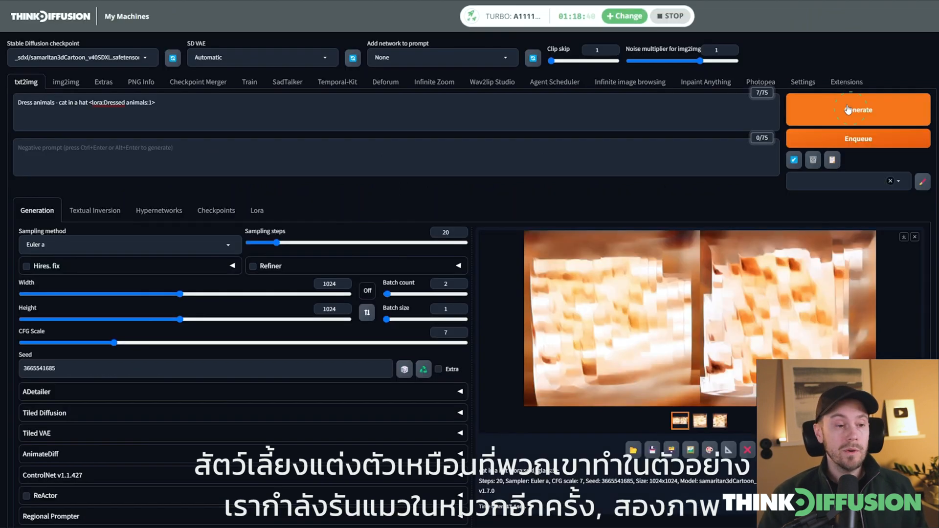
key(ctrl+Return)
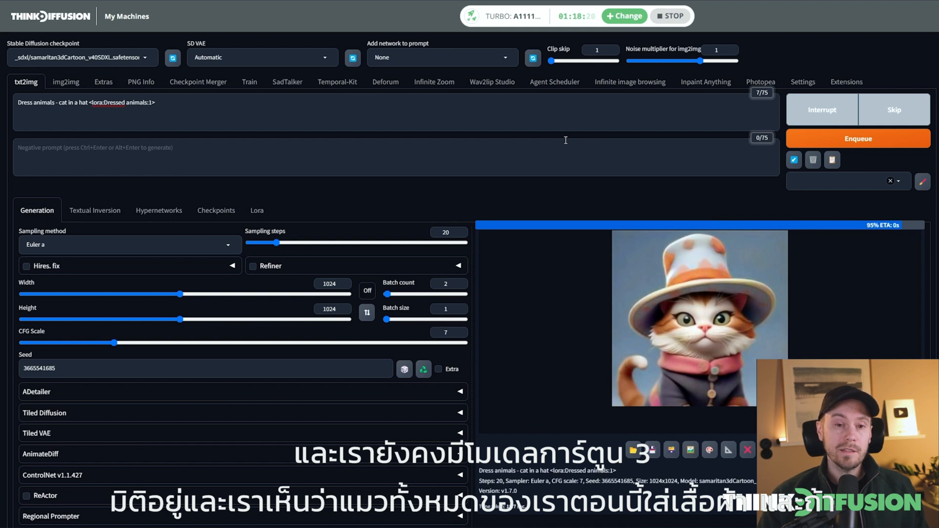
click(632, 312)
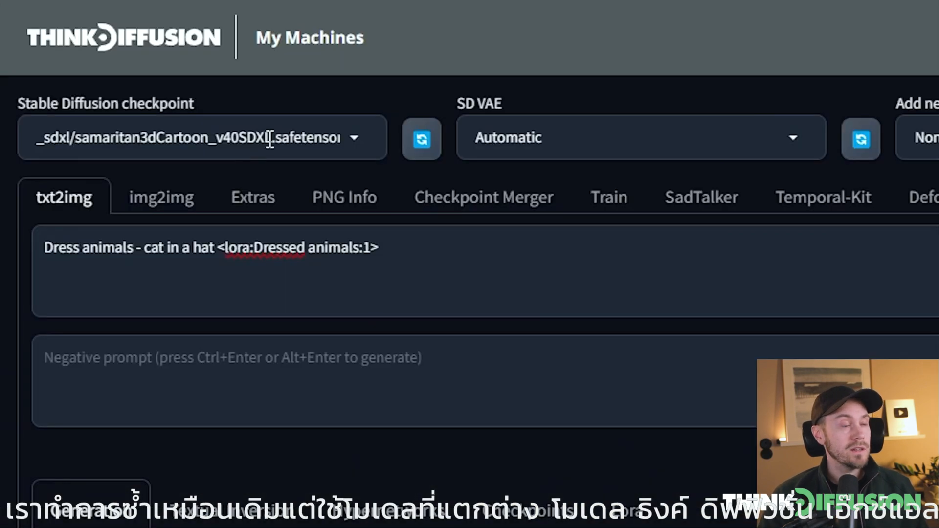
Switch the Stable Diffusion checkpoint to _sdxl/ThinkDiffusionXL.safetensors, regenerate the dressed cat images with the same prompt, and inspect the result
click(269, 139)
text(think)
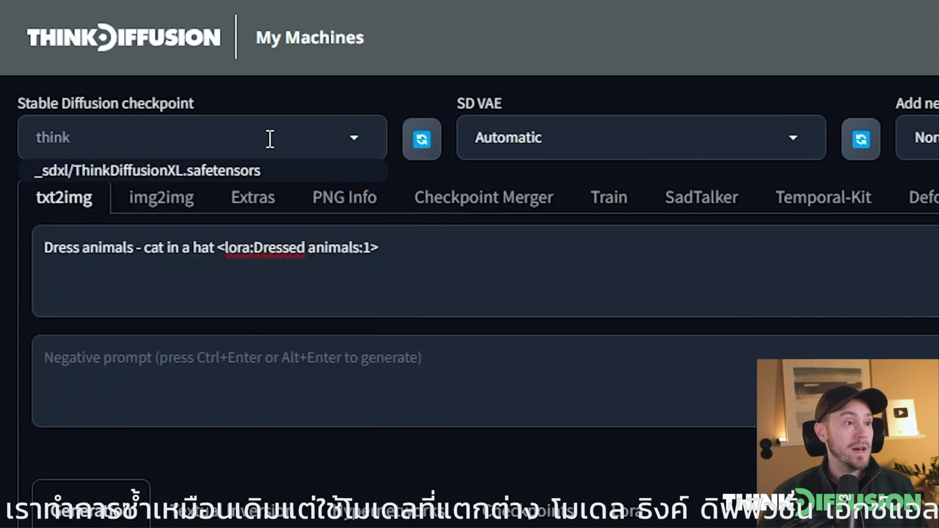
click(226, 169)
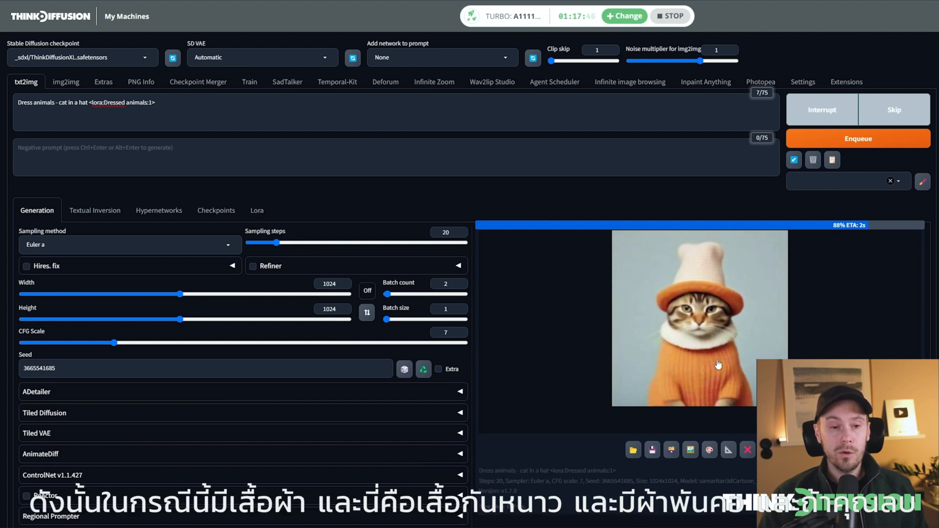
click(704, 375)
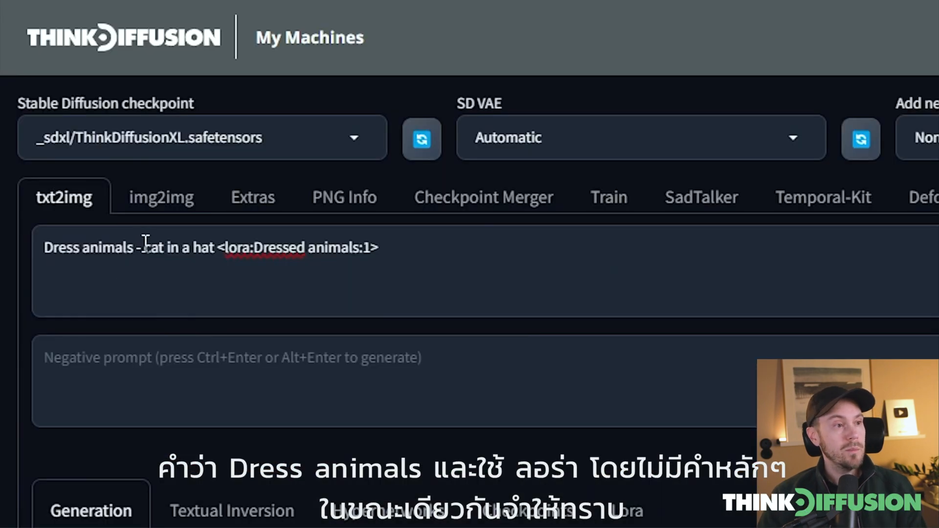
Remove "Dress animals -" from the prompt, generate the cat images with only the Dressed animals LoRA tag, and inspect the result enlarged
drag(142, 248, 44, 247)
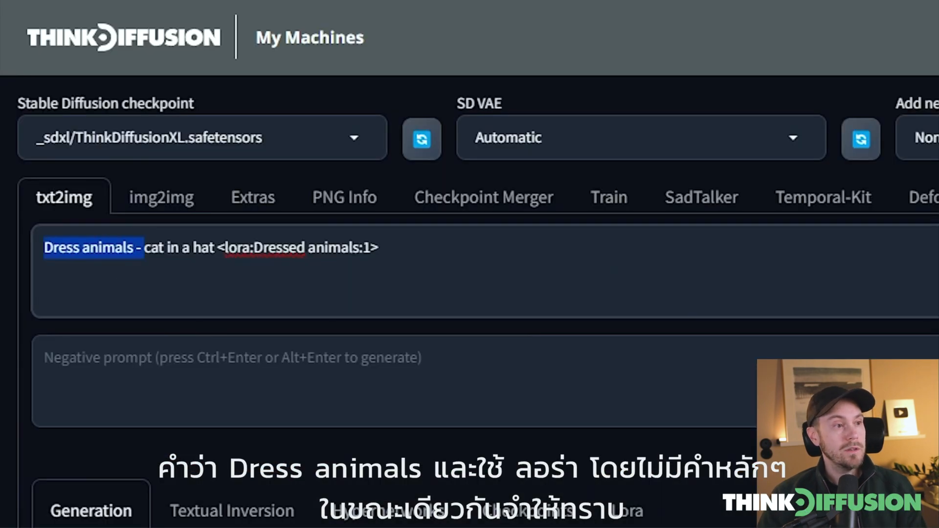
key(BackSpace)
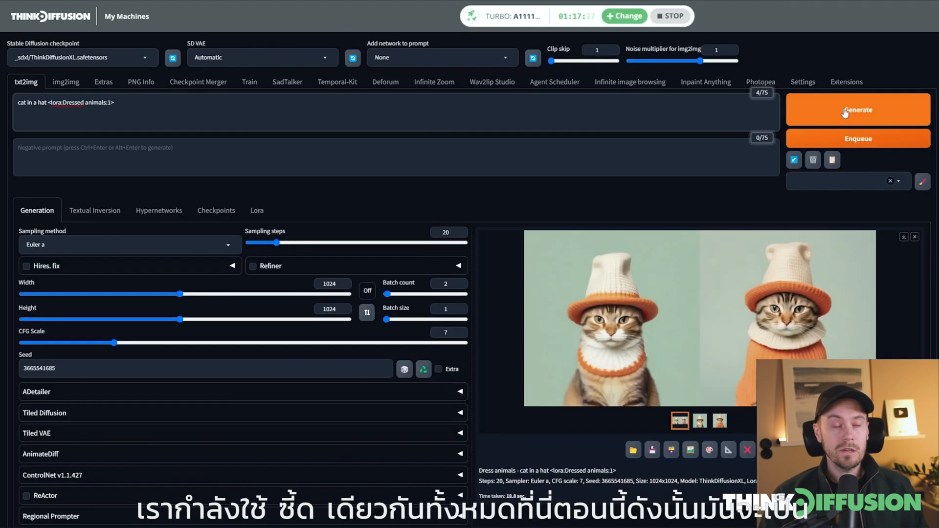
click(843, 110)
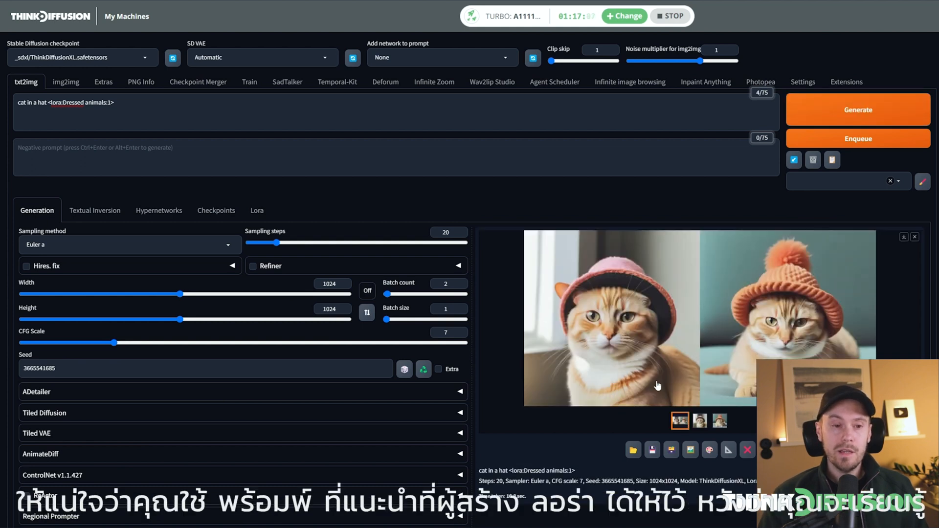
click(659, 364)
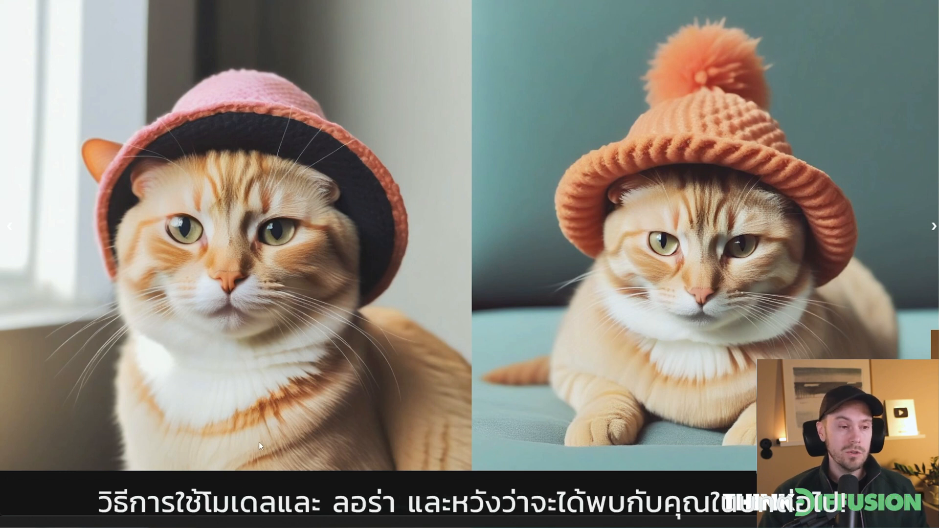
click(361, 395)
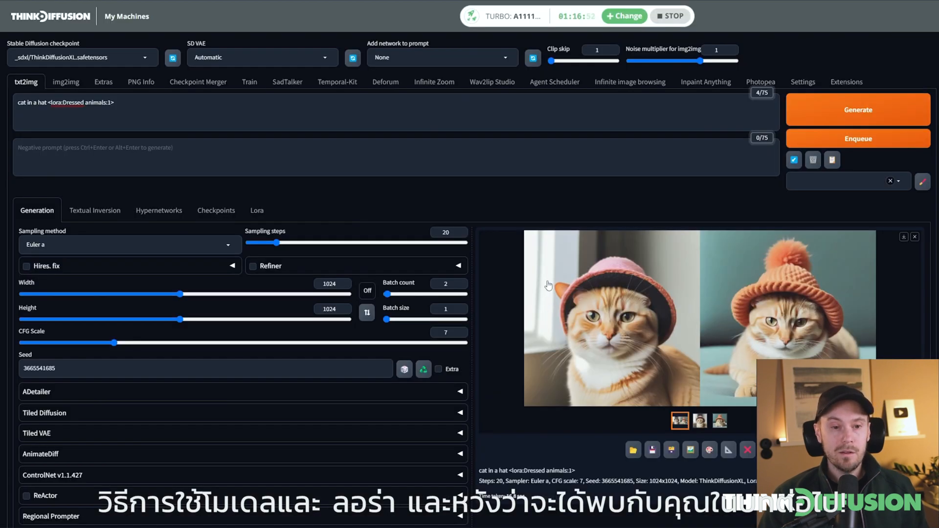